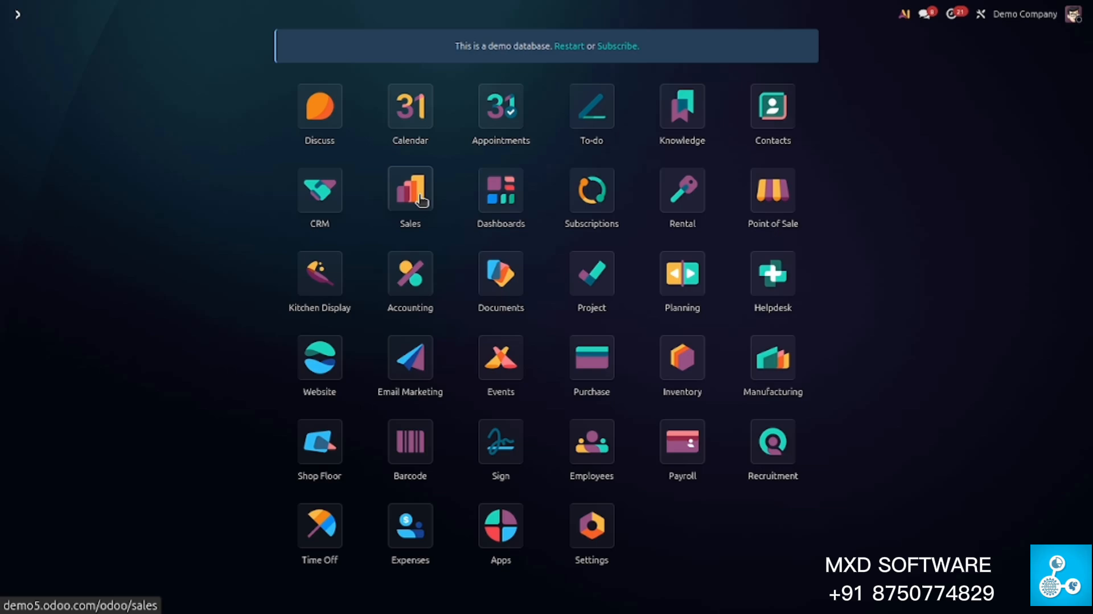
# - Search the Apps catalogue for Sales, then return to the home menu
pyautogui.click(495, 543)
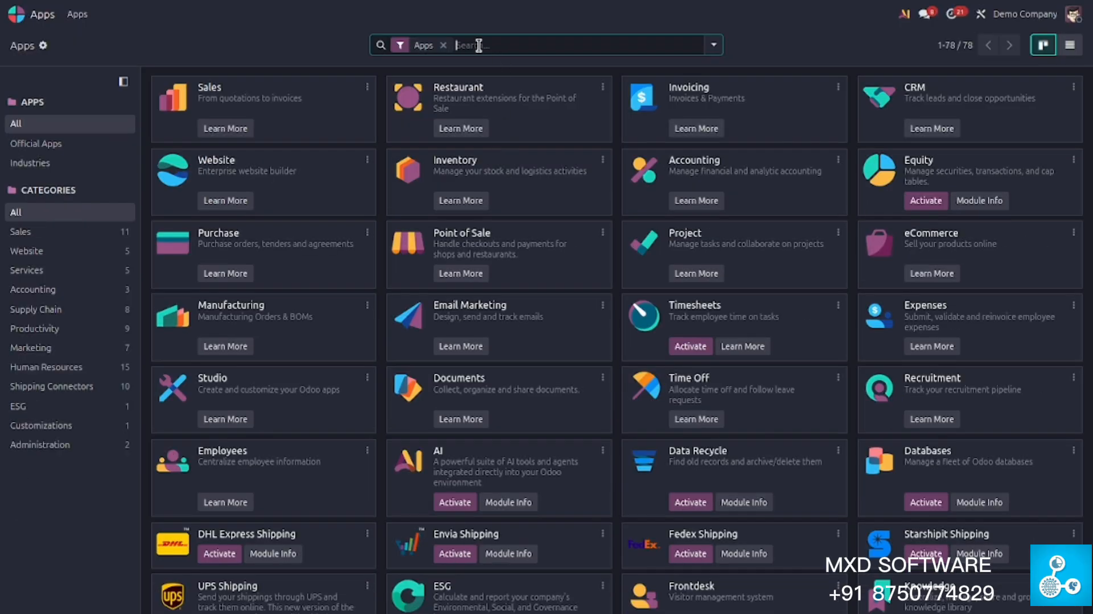
pyautogui.write('sales')
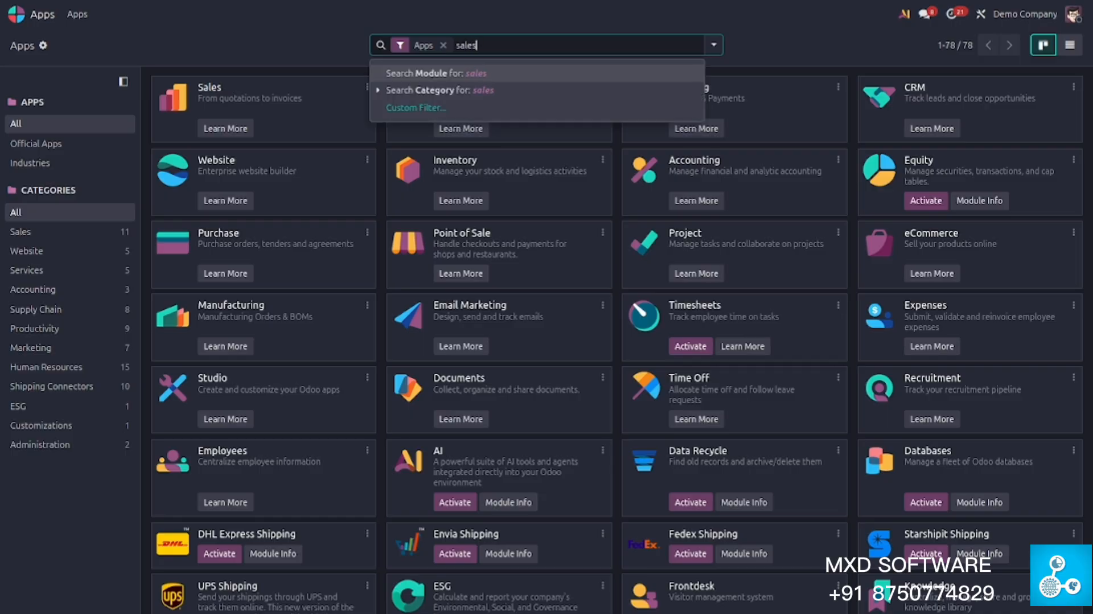
pyautogui.press('Return')
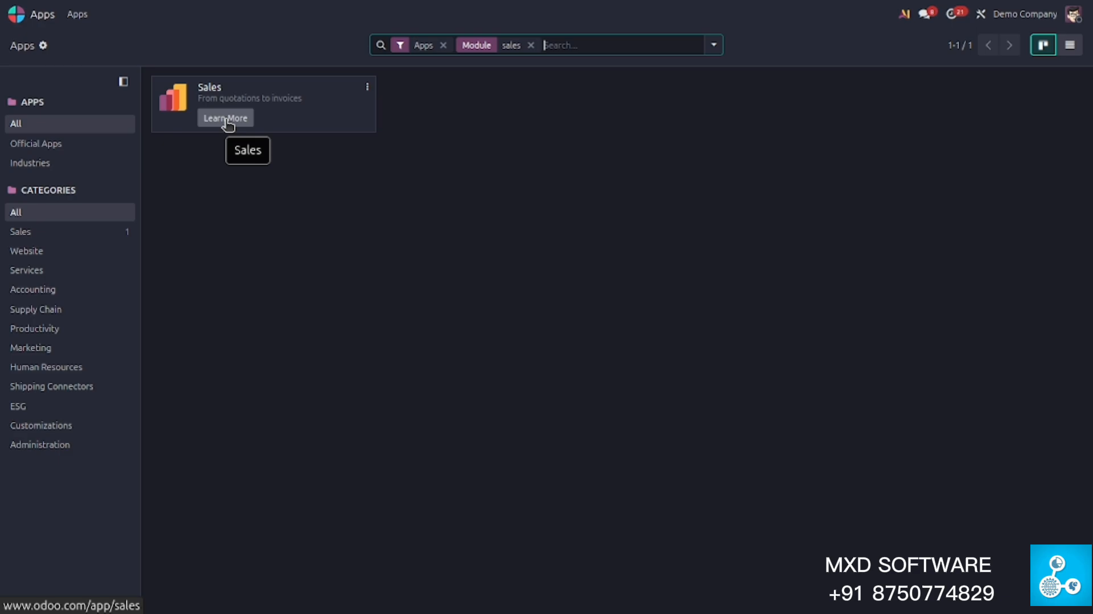
pyautogui.click(29, 15)
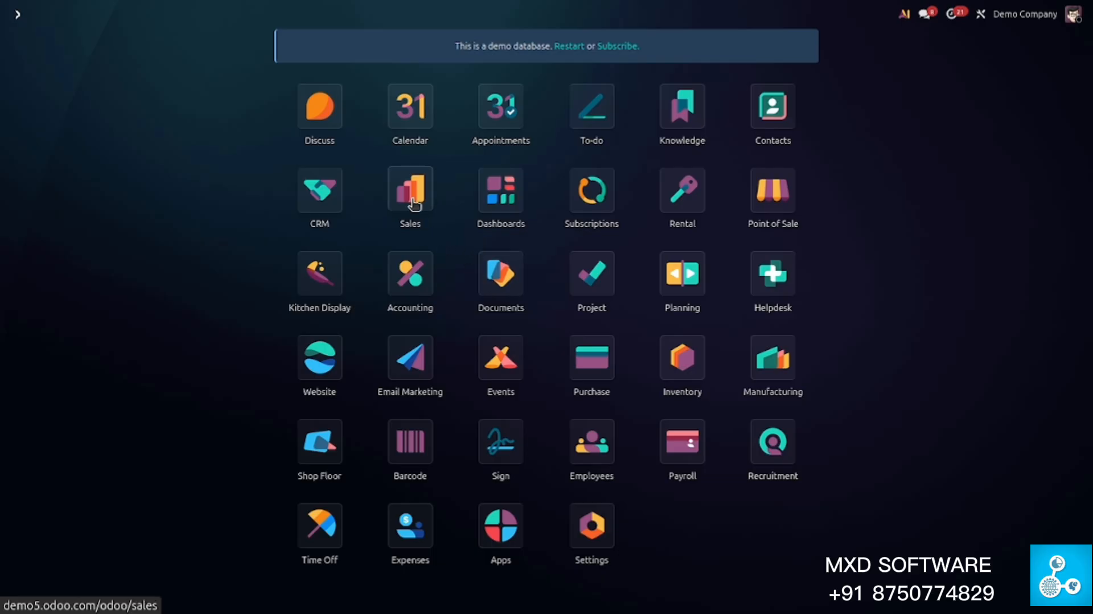
# - Open the Sales app's Customers list from the Orders menu
pyautogui.click(413, 218)
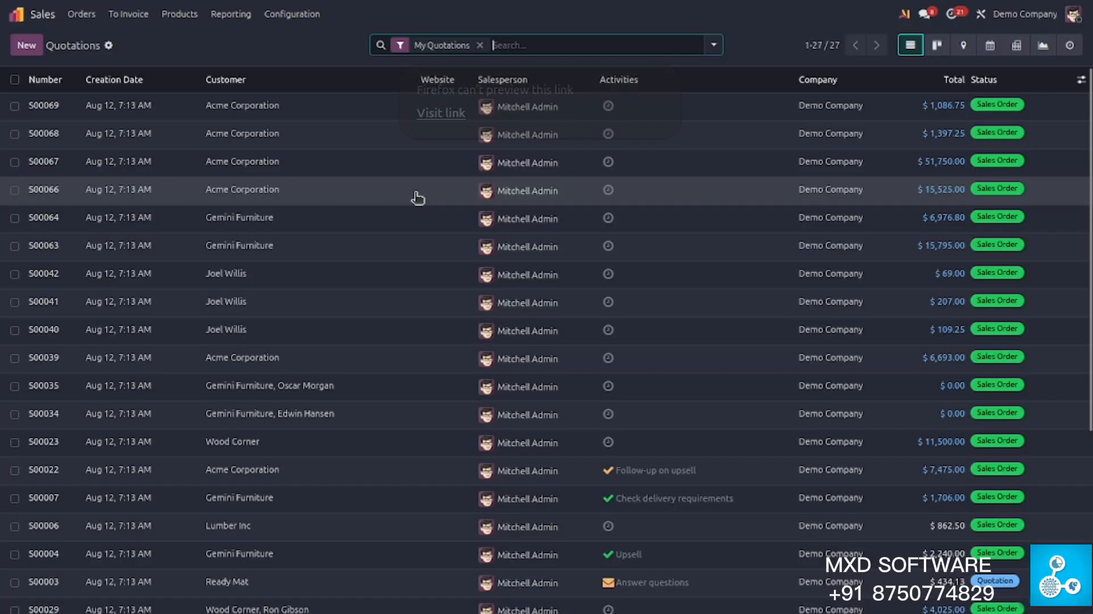
pyautogui.click(88, 16)
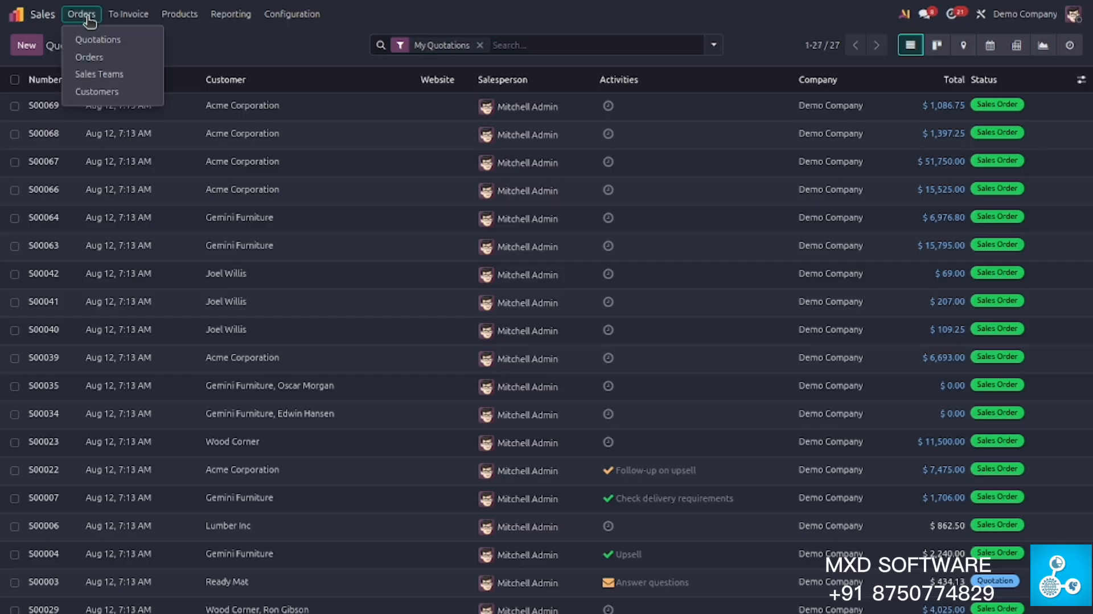
pyautogui.click(106, 101)
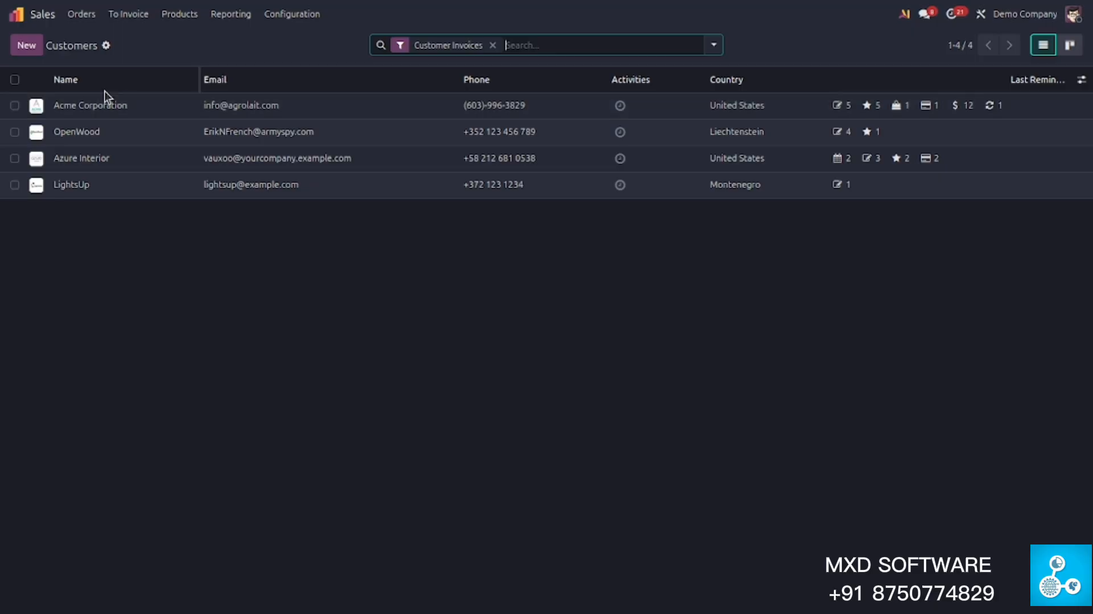
# - Create a new customer 'mxd software pvt ltd' with its company e-mail and phone number
pyautogui.click(34, 49)
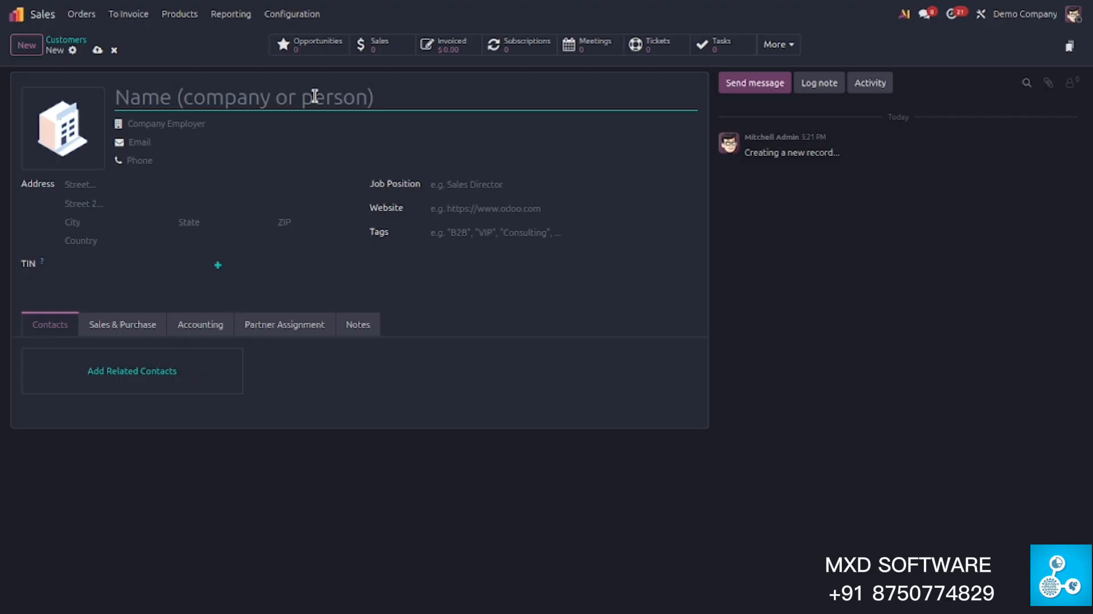
pyautogui.write('mxd software')
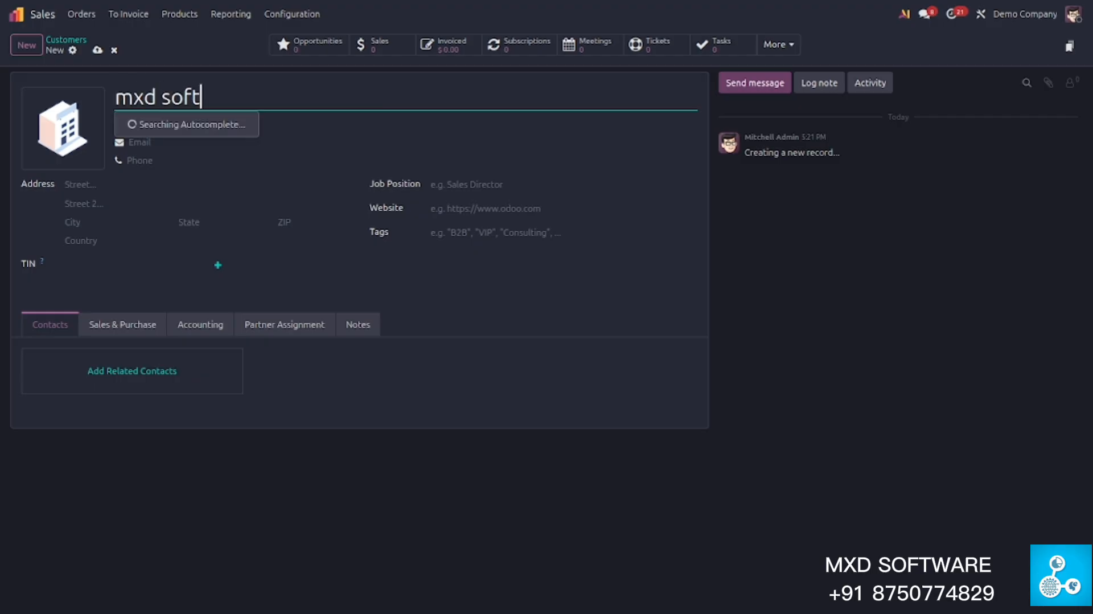
pyautogui.write(' pvt ltd')
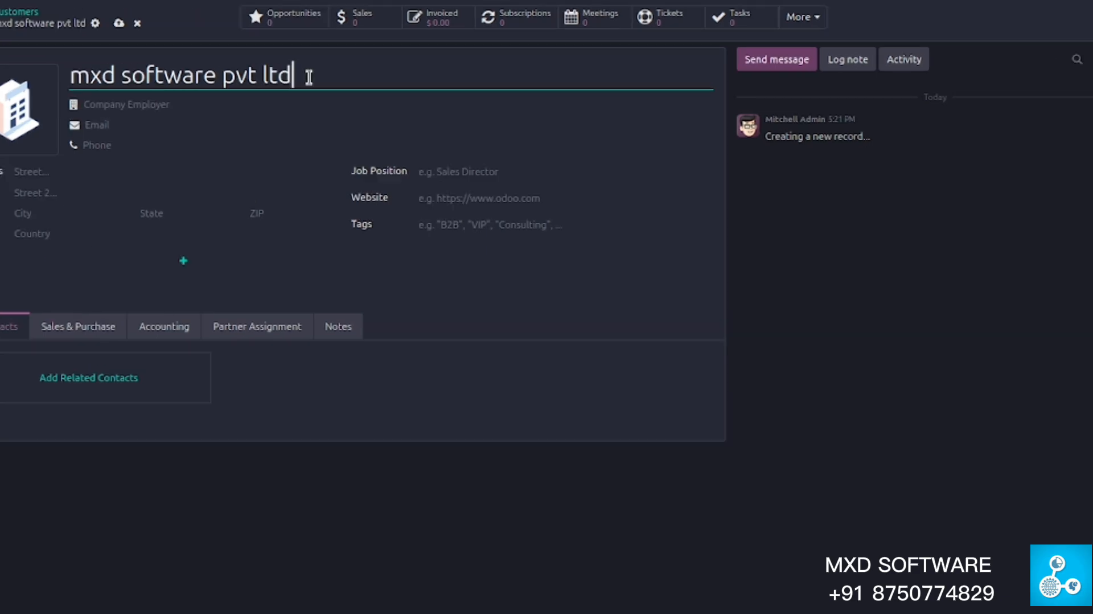
pyautogui.click(240, 120)
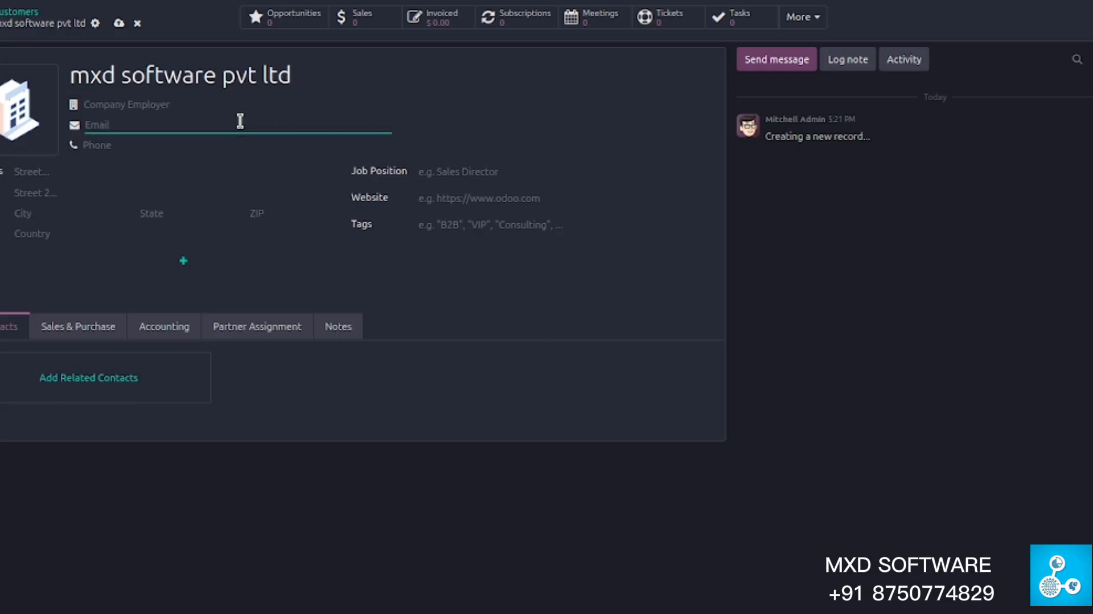
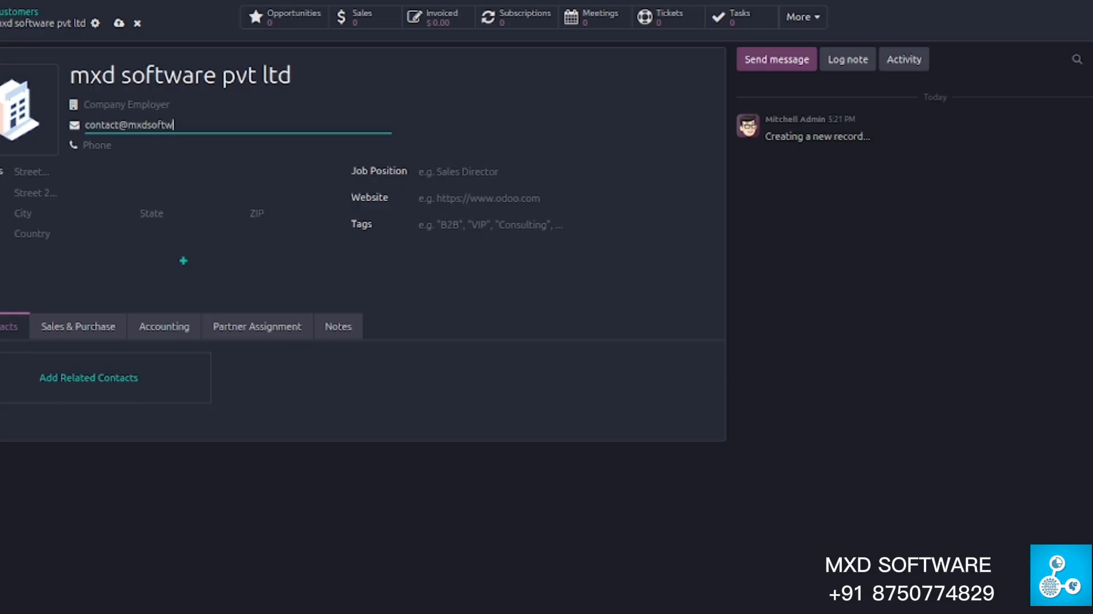
pyautogui.click(113, 148)
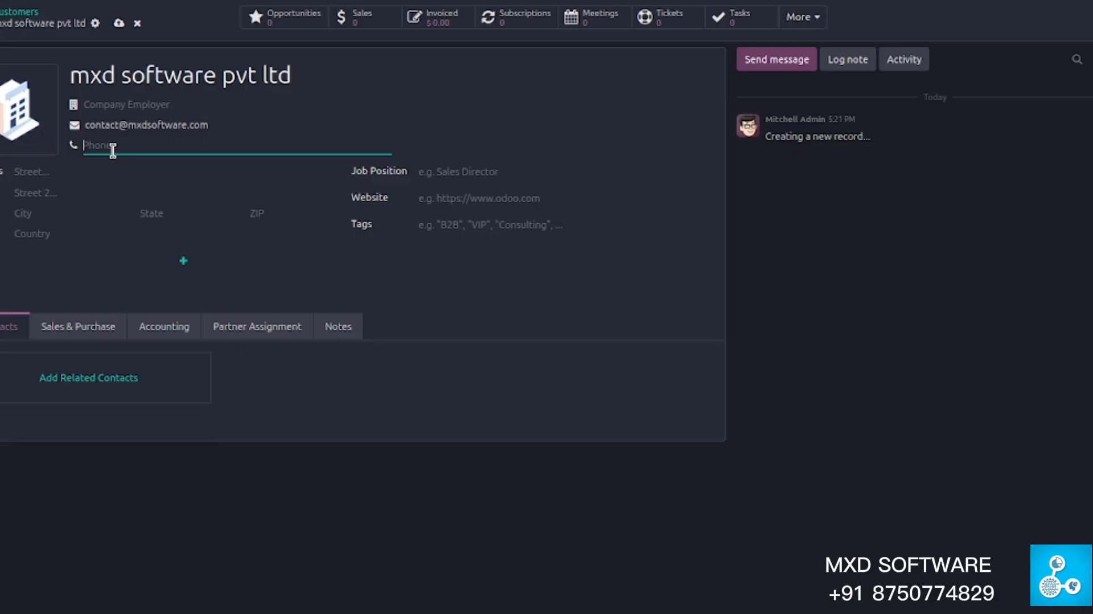
# - Fill in the customer's street, city, state (Haryana) and ZIP code
pyautogui.click(46, 174)
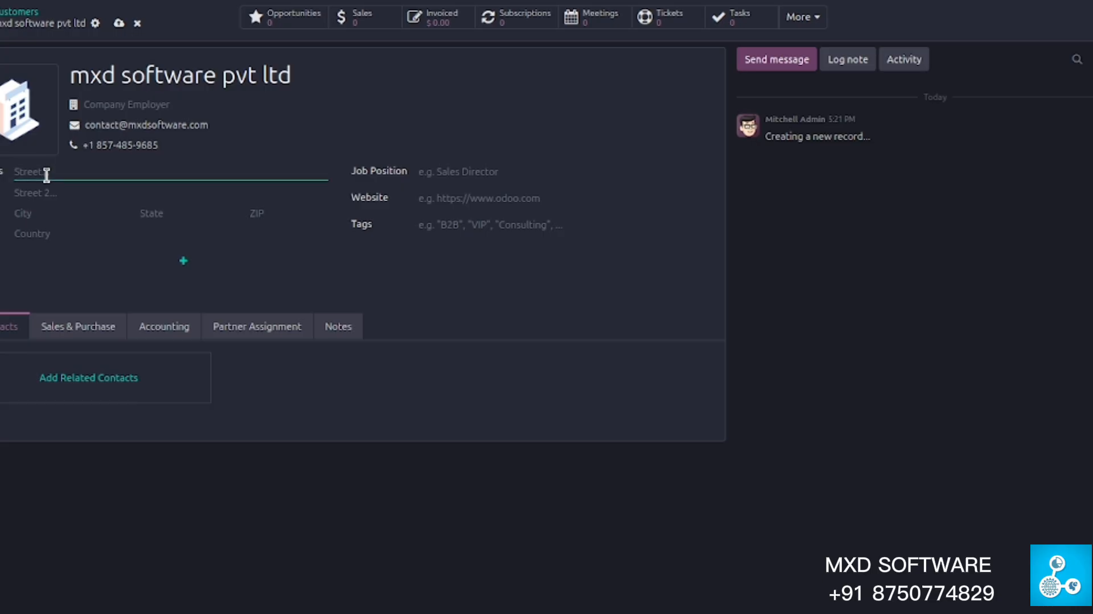
pyautogui.write('Faridbad')
pyautogui.click(52, 213)
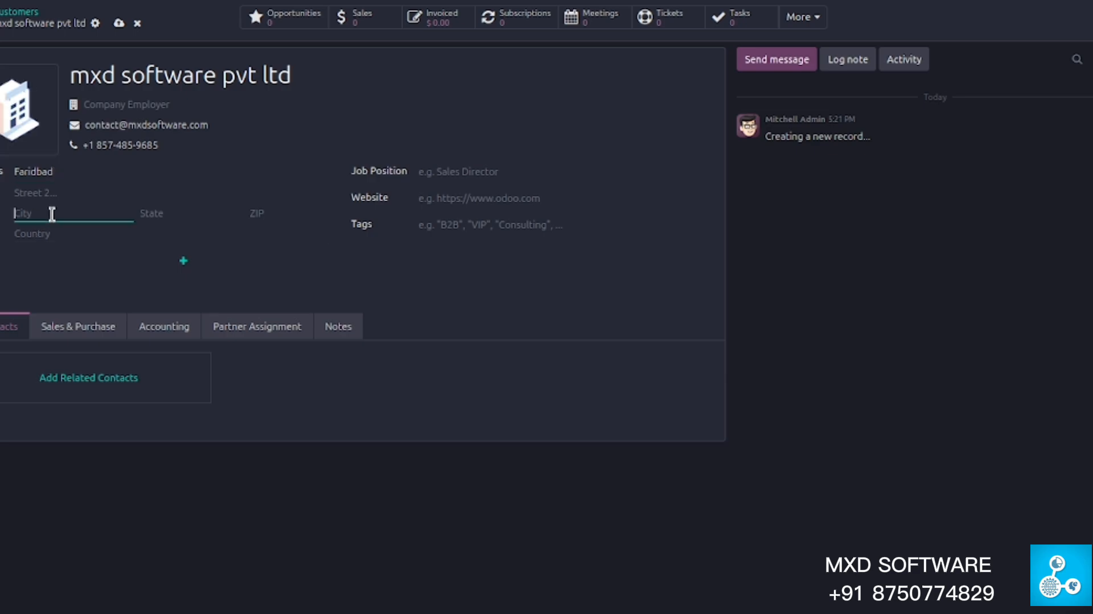
pyautogui.write('Faridabad')
pyautogui.press('Tab')
pyautogui.write('Harya')
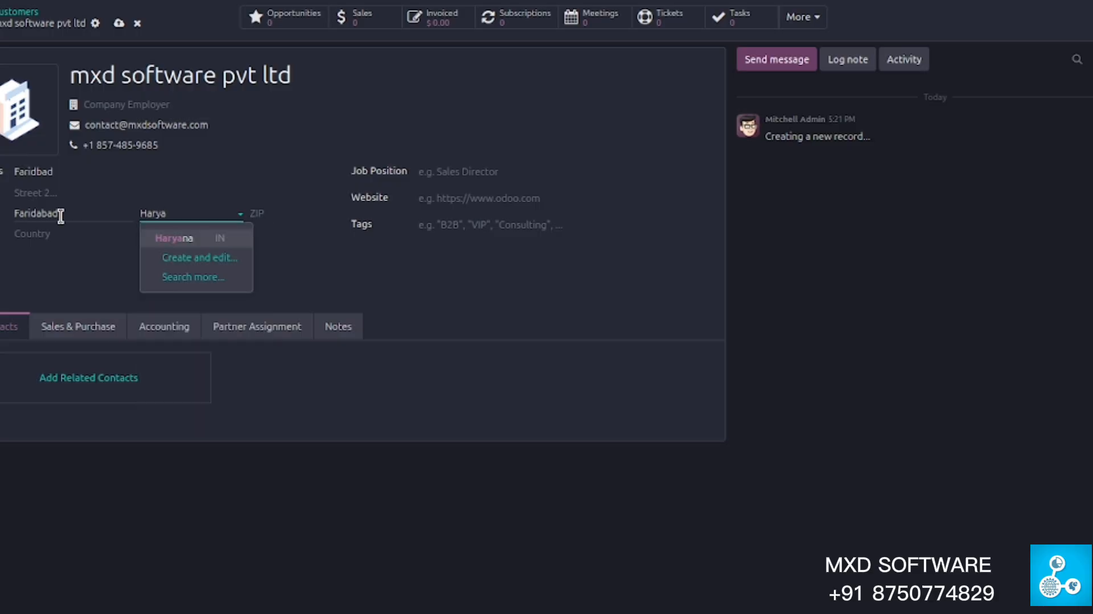
pyautogui.press('Escape')
pyautogui.click(268, 215)
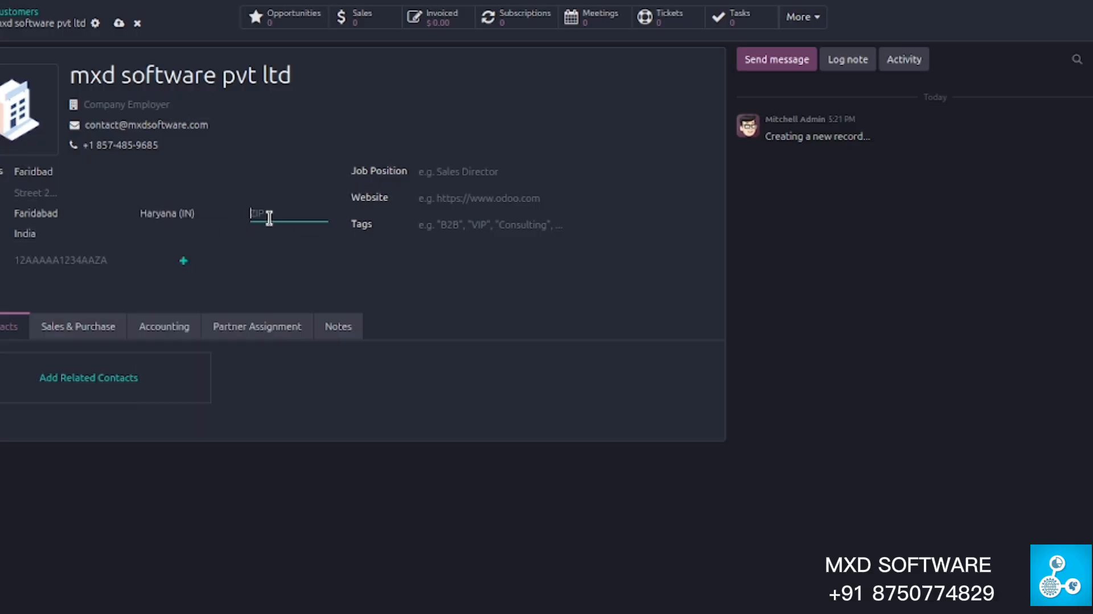
pyautogui.write('121001')
pyautogui.click(79, 260)
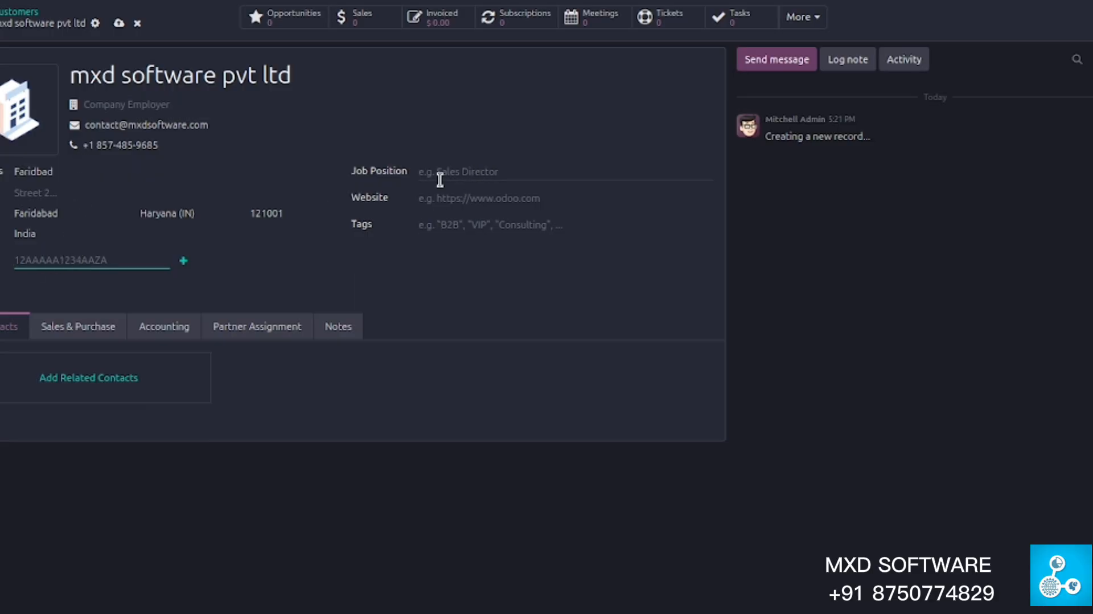
pyautogui.click(477, 171)
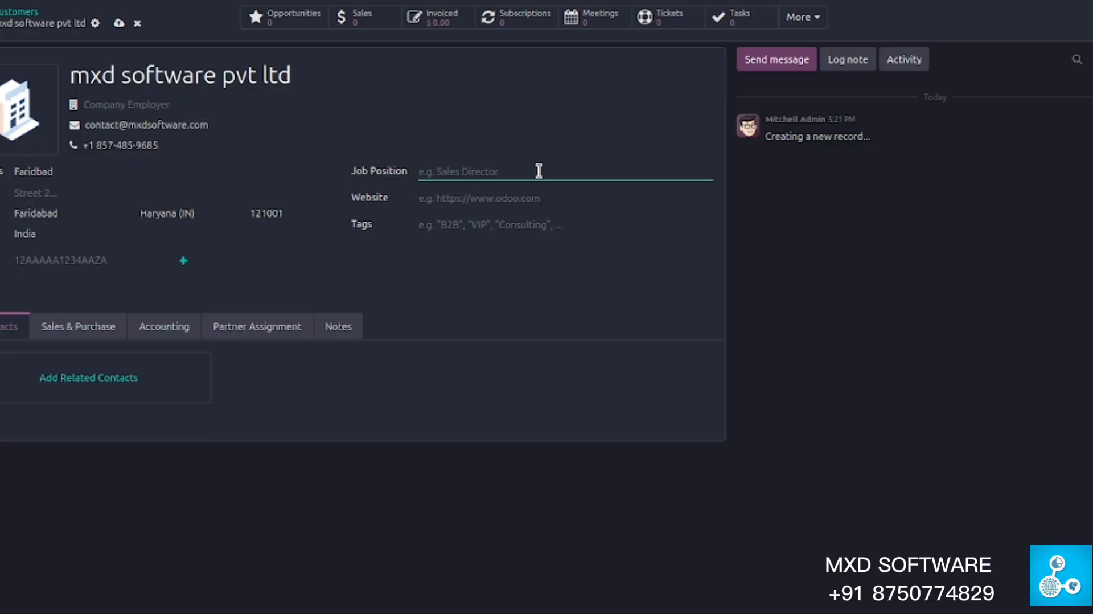
pyautogui.write('SPOC')
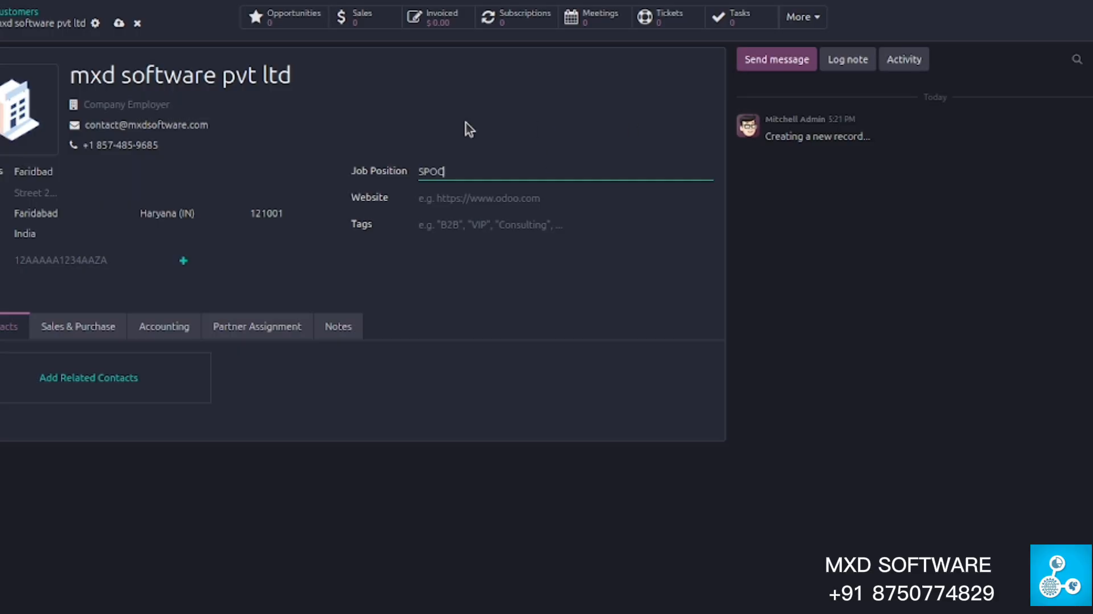
pyautogui.write(' - Aman')
pyautogui.click(461, 203)
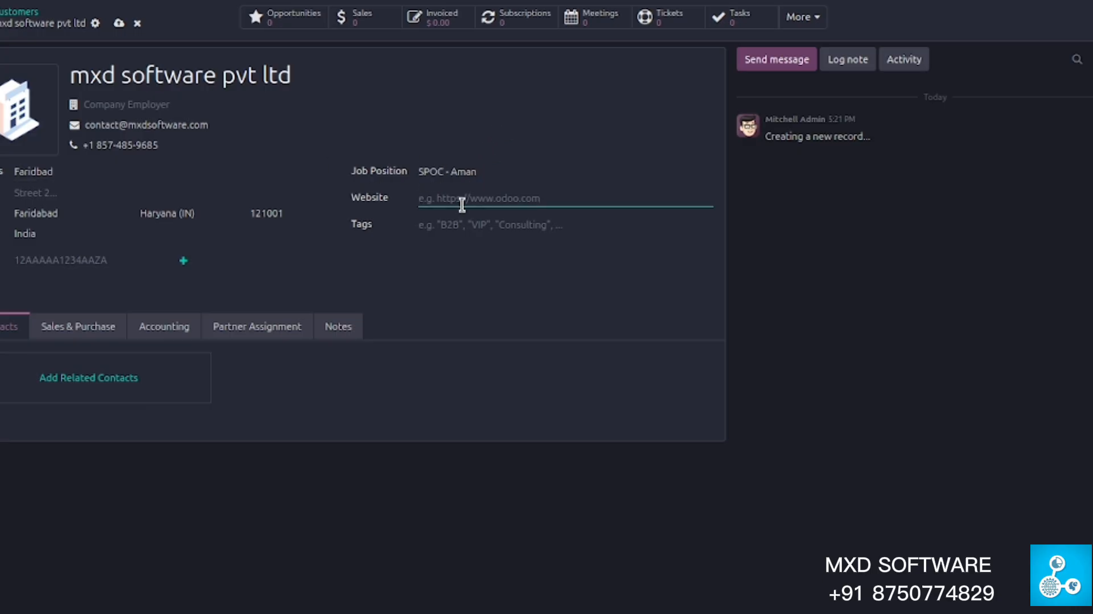
pyautogui.write('https://mxdsoftware.com')
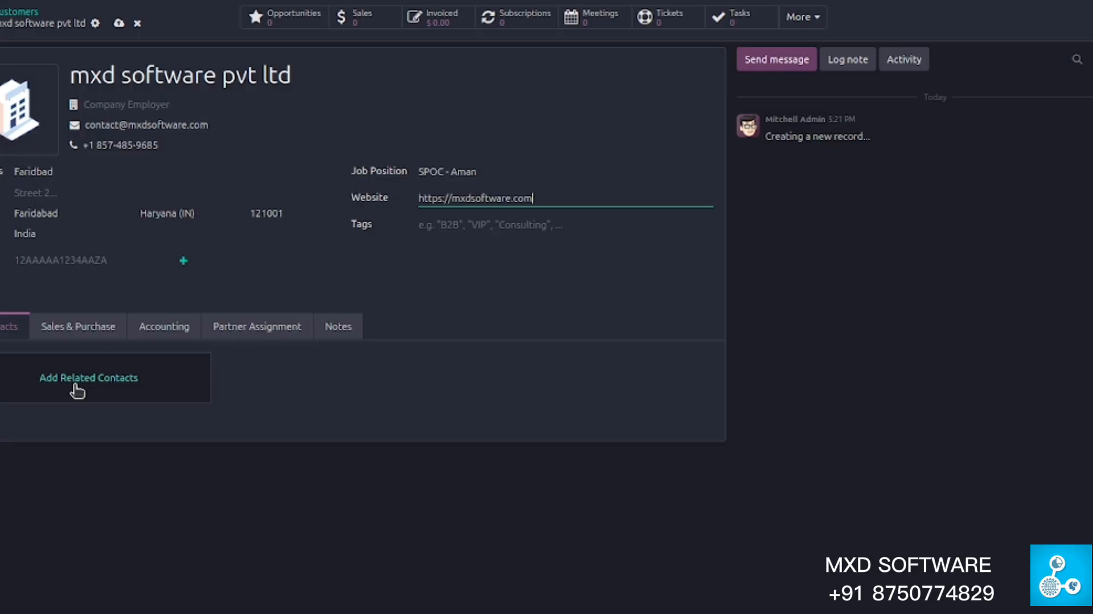
# - Start a related contact for the customer, settling on the Invoice address type
pyautogui.click(75, 385)
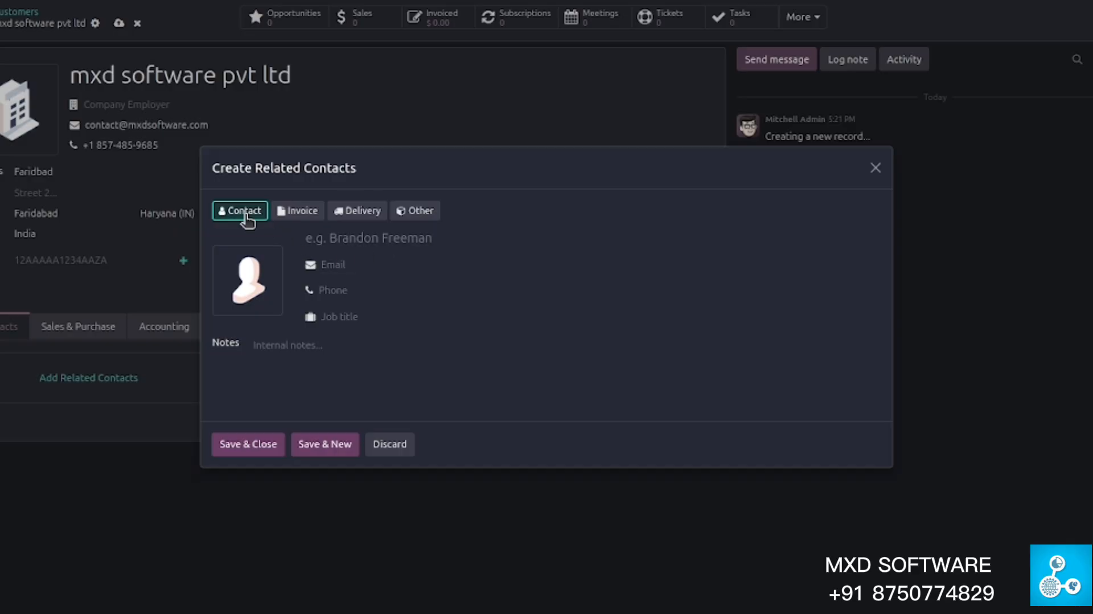
pyautogui.click(312, 214)
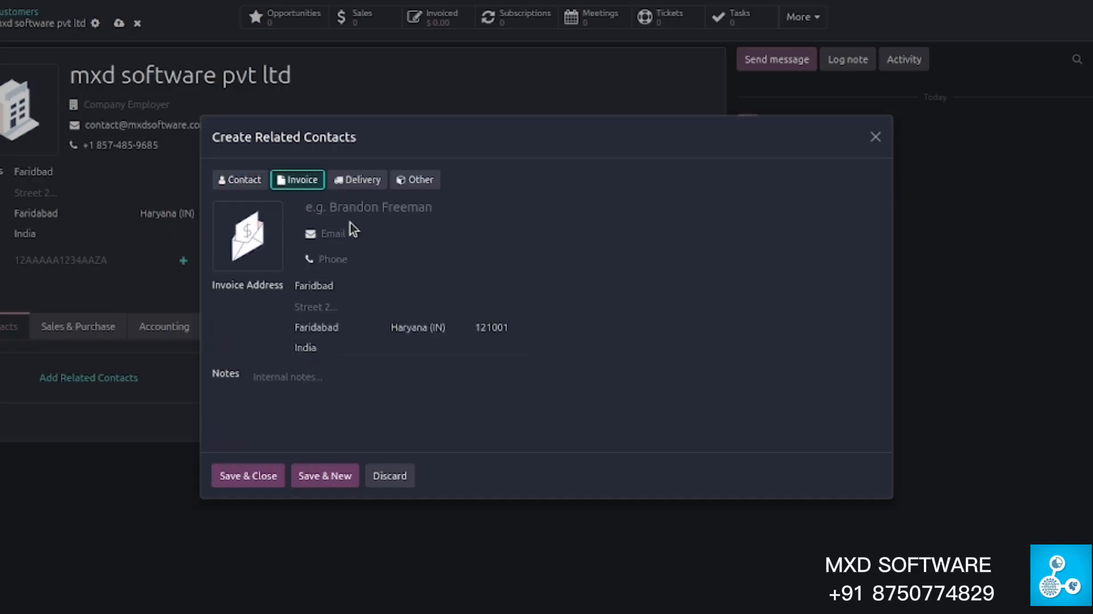
pyautogui.click(357, 180)
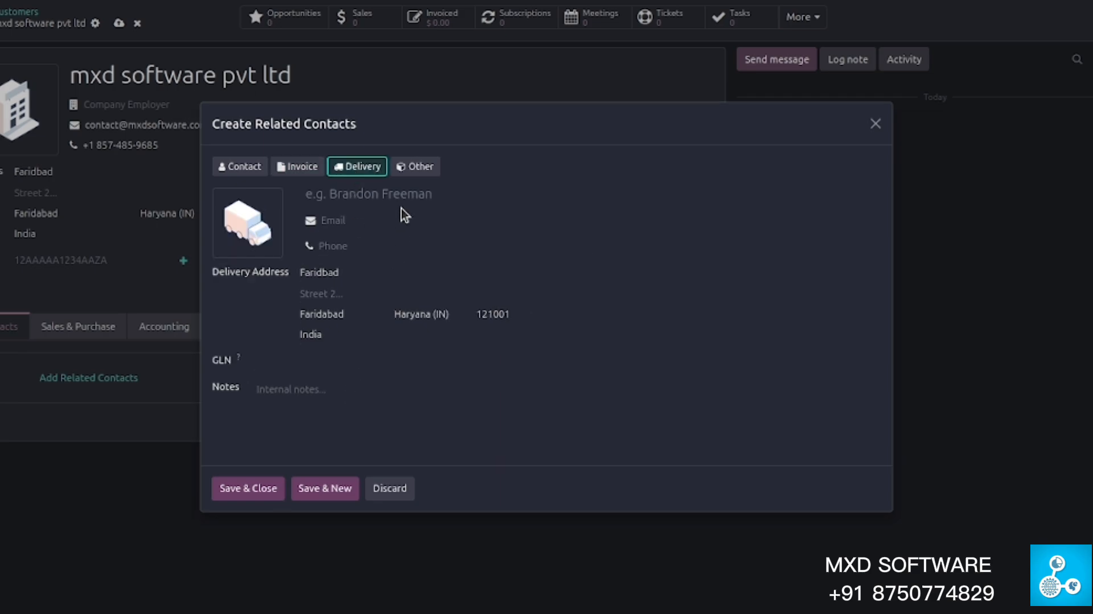
pyautogui.click(413, 171)
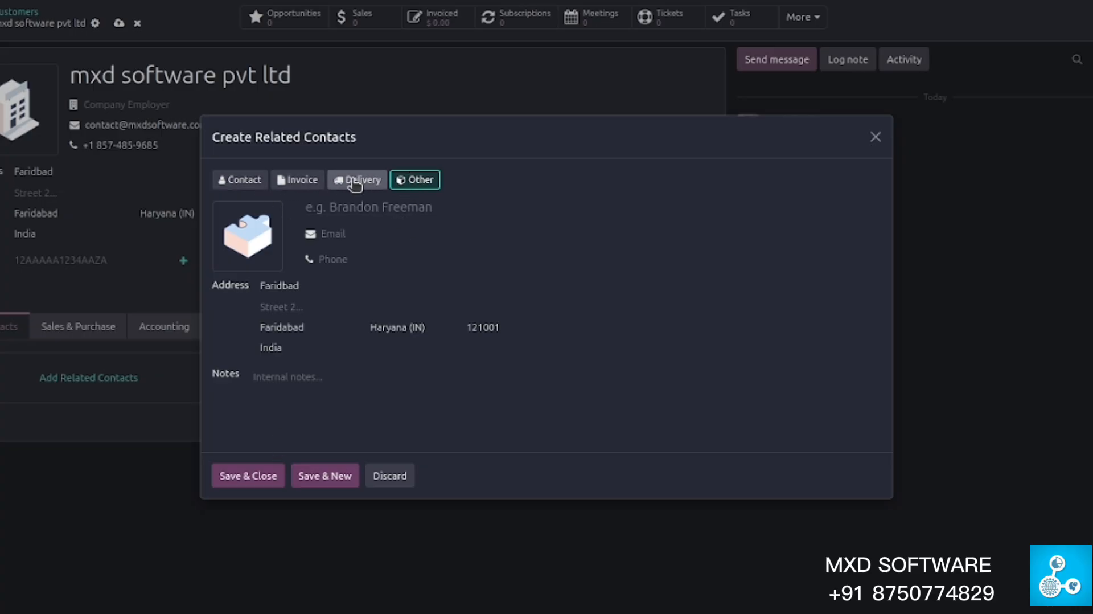
pyautogui.click(301, 181)
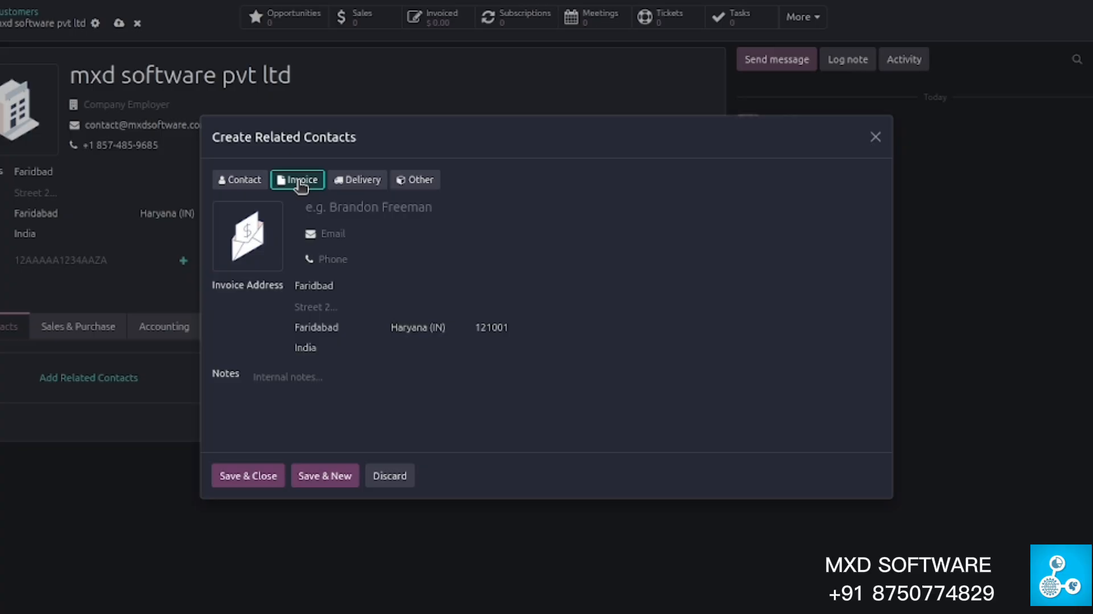
# - Enter the invoice contact's name, e-mail and phone number, then click into Notes
pyautogui.click(344, 209)
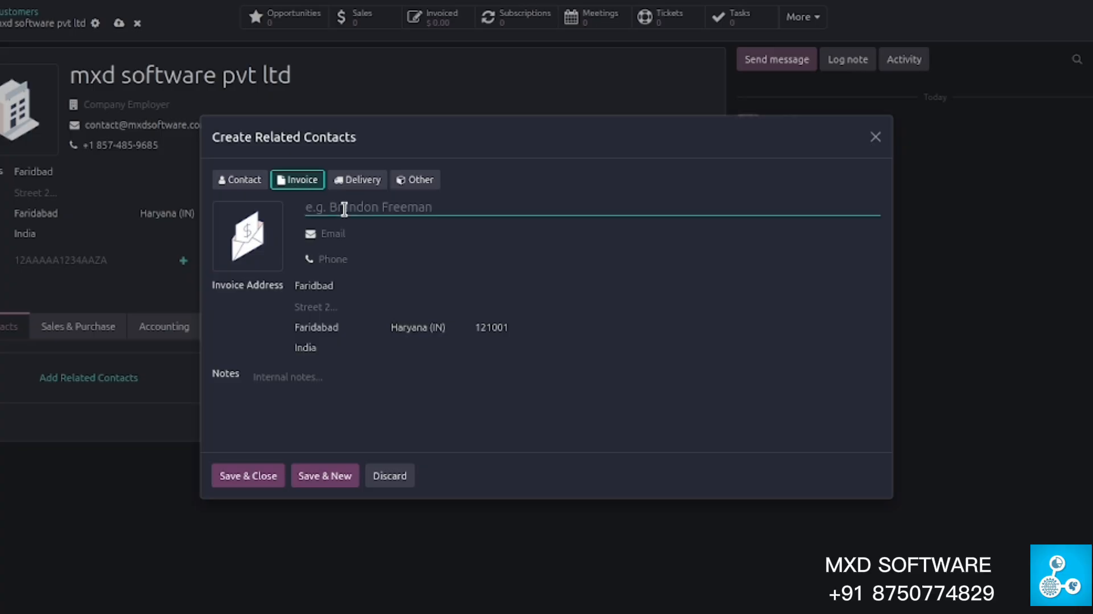
pyautogui.write('Amit')
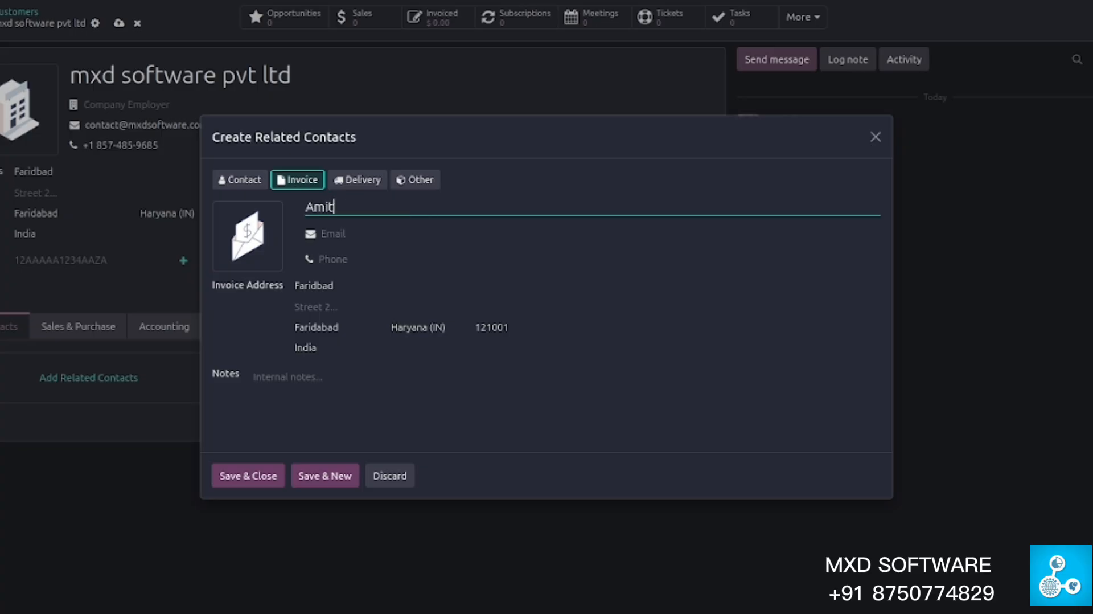
pyautogui.press('Tab')
pyautogui.click(361, 235)
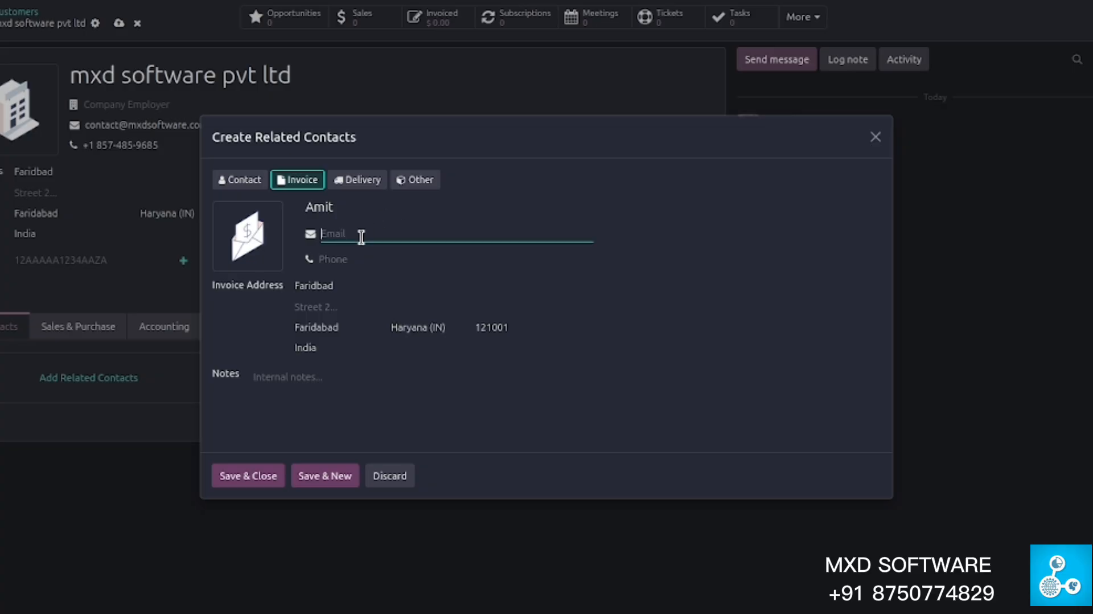
pyautogui.click(373, 258)
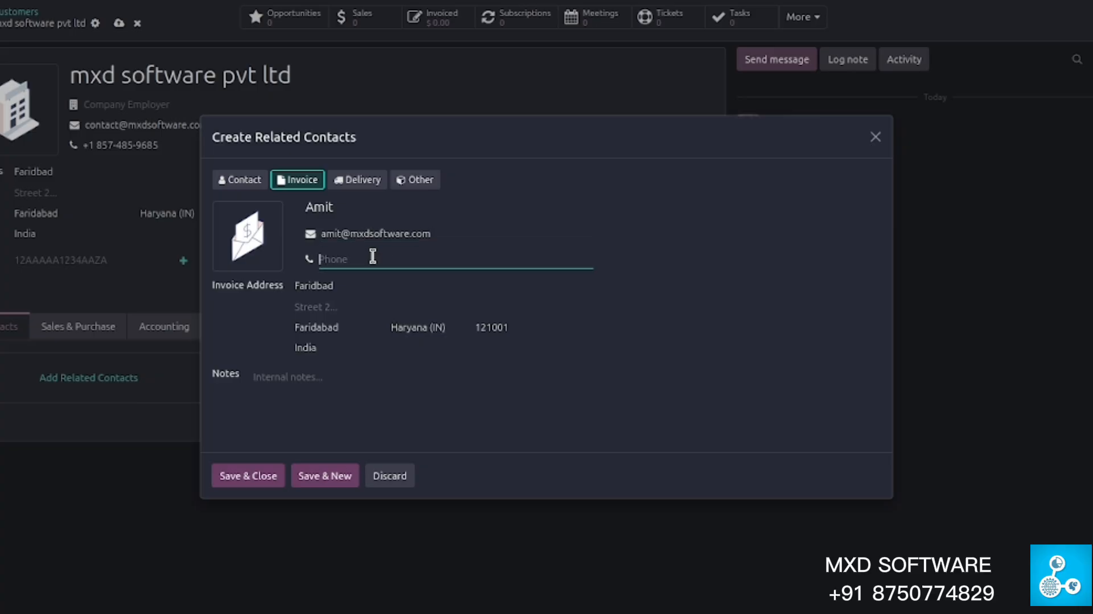
pyautogui.click(306, 391)
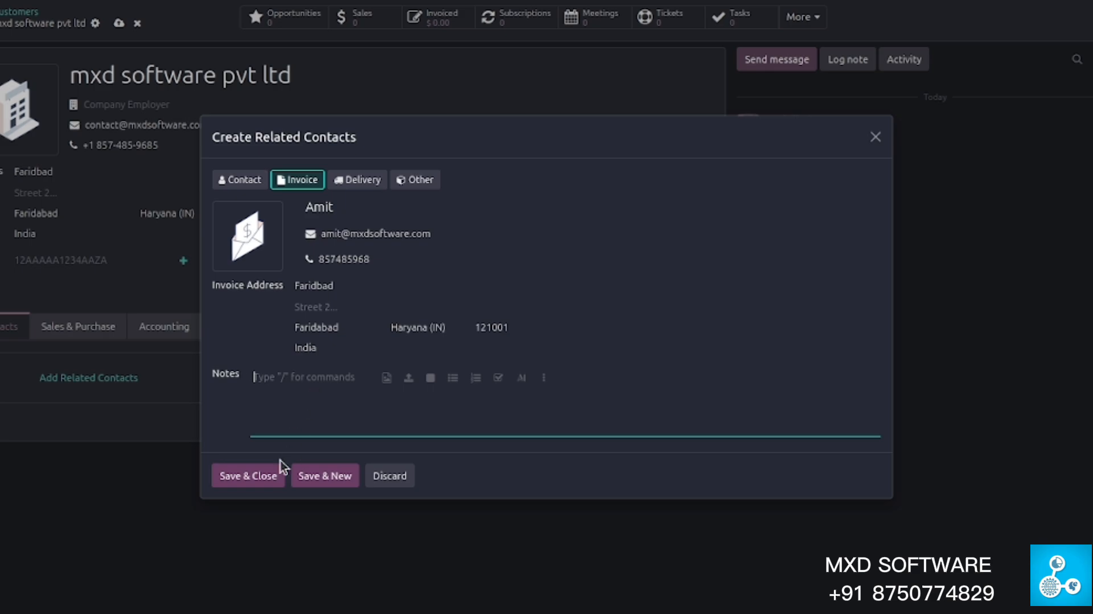
# - Save and close the invoice-address contact
pyautogui.click(251, 483)
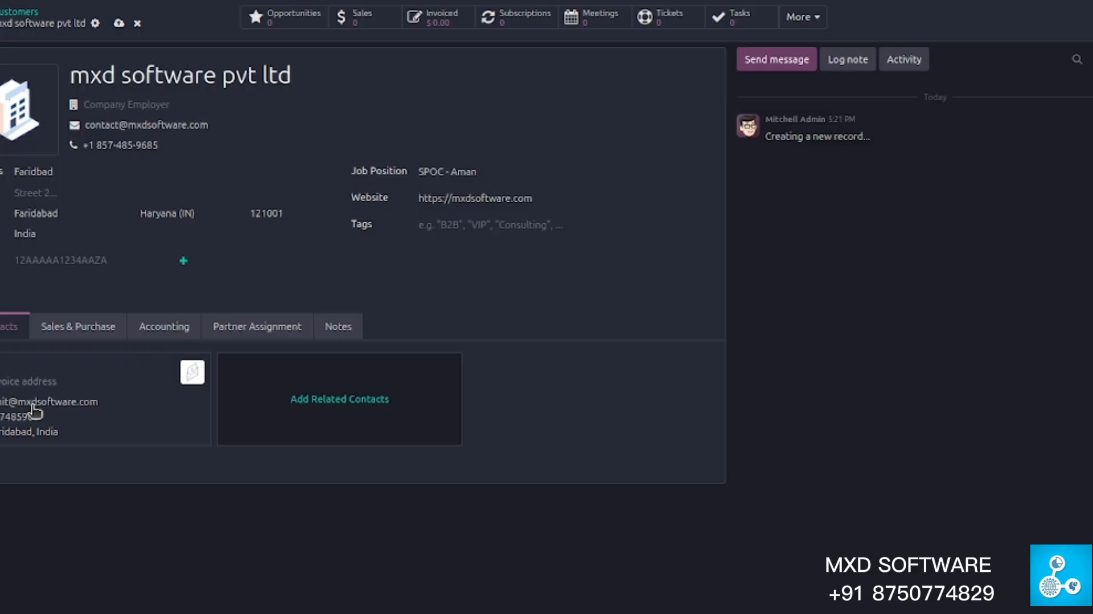
# - Review Sales & Purchase: Benelux (USD) pricelist, Local Delivery method, On Order RFQ grouping
pyautogui.click(63, 327)
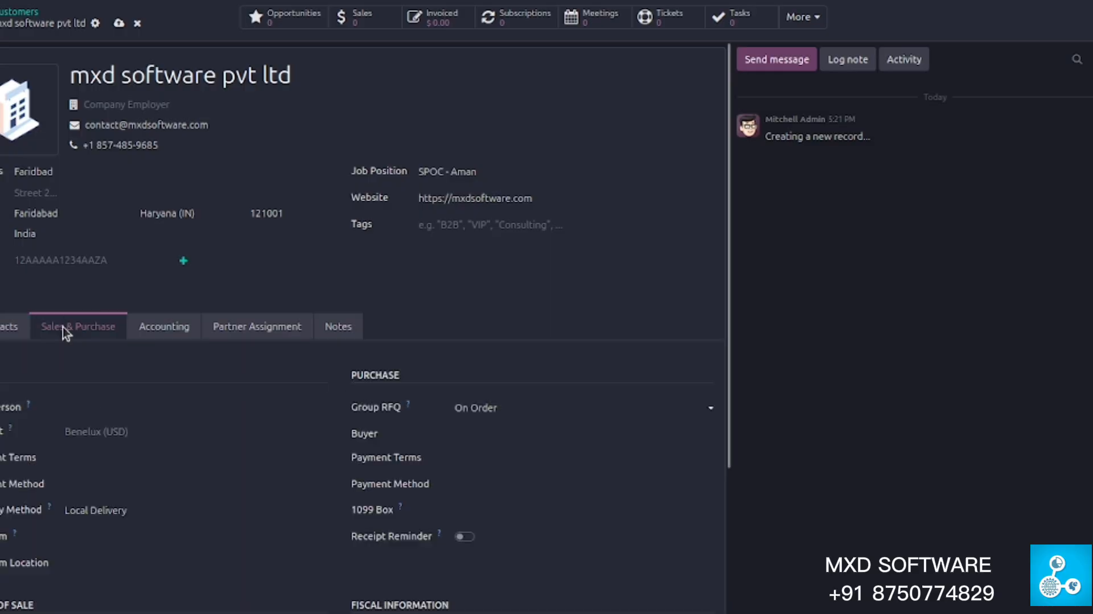
pyautogui.scroll(-1, 271, 361)
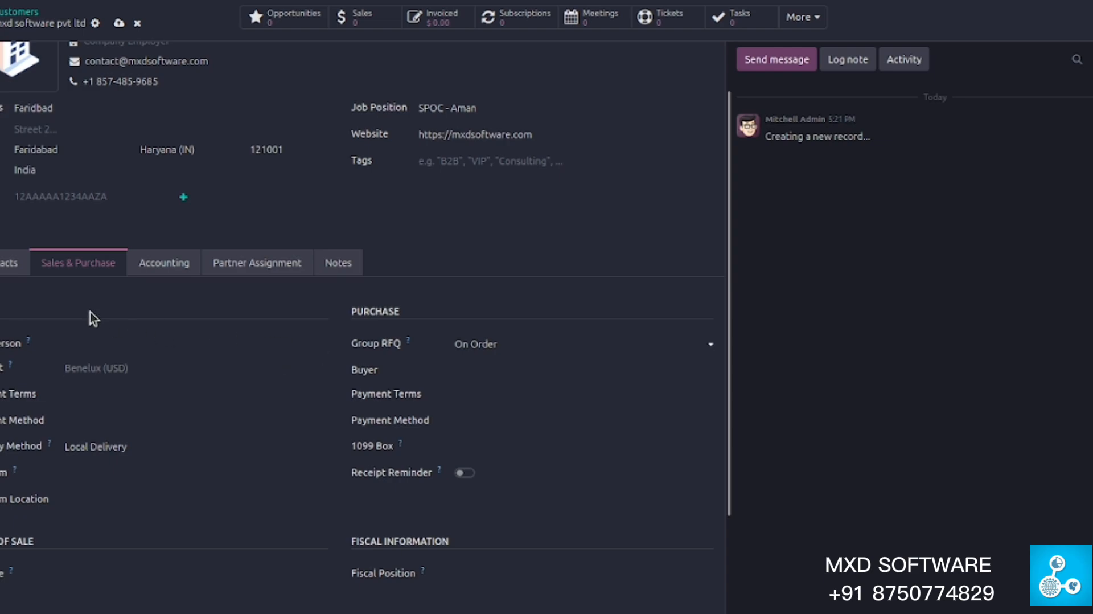
pyautogui.scroll(-3, 133, 370)
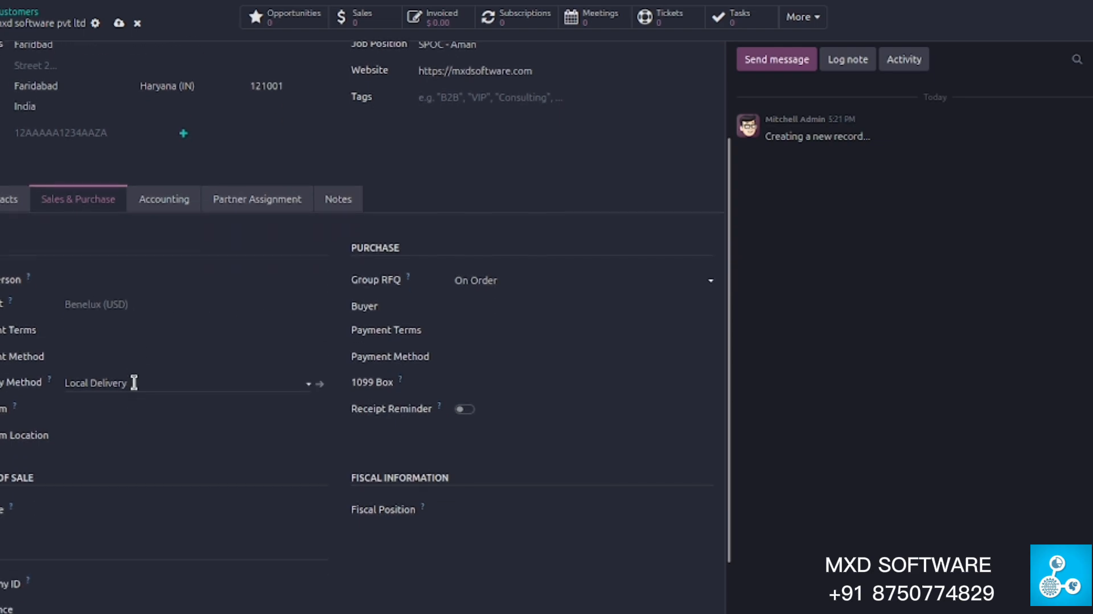
pyautogui.scroll(2, 123, 598)
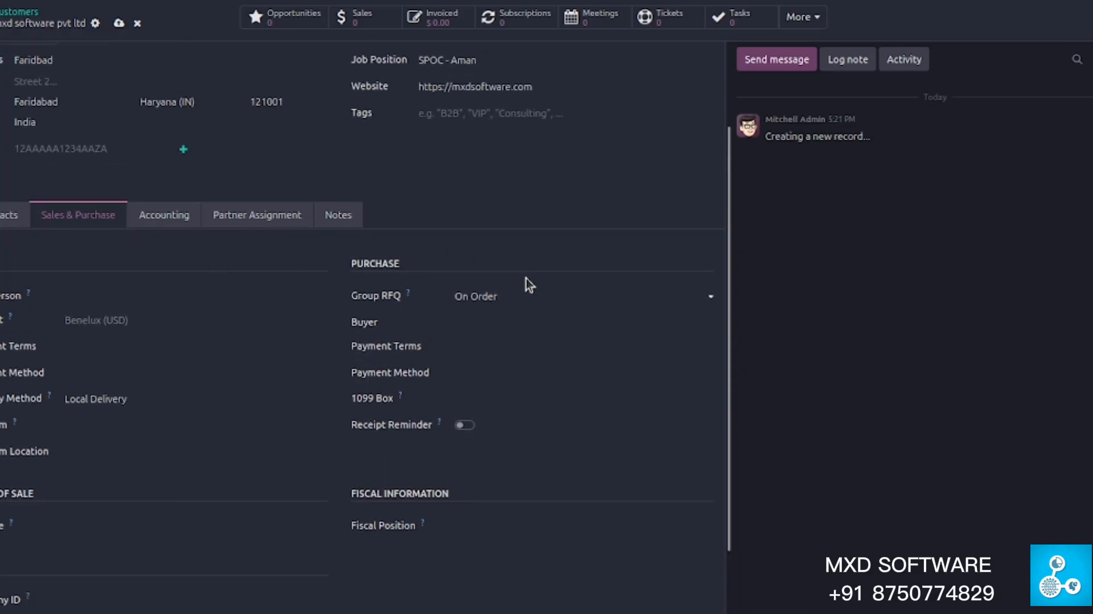
pyautogui.scroll(-2, 518, 346)
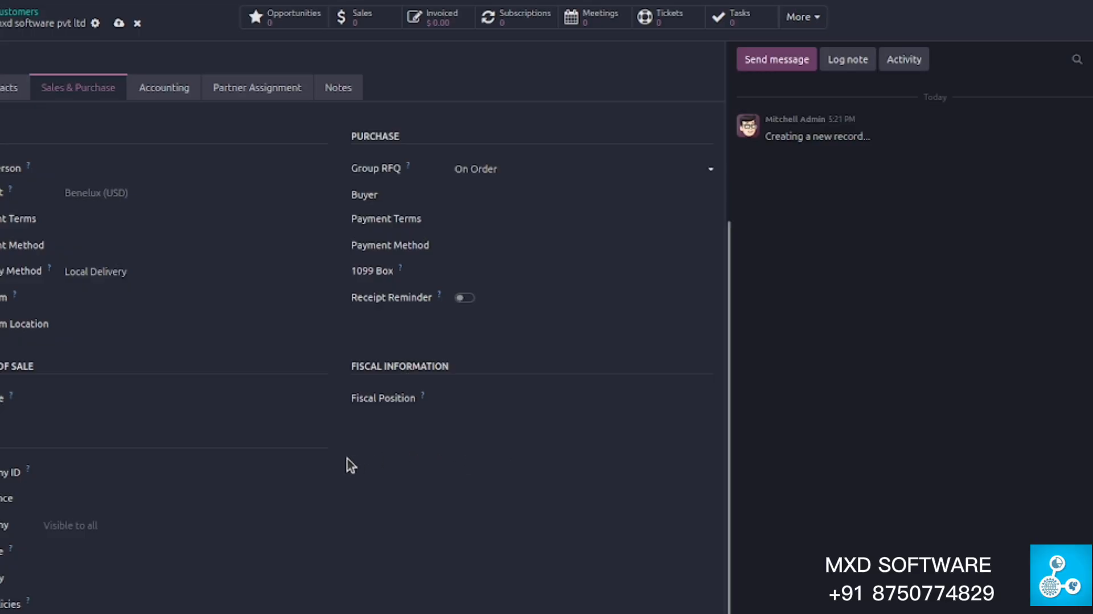
pyautogui.scroll(4, 335, 459)
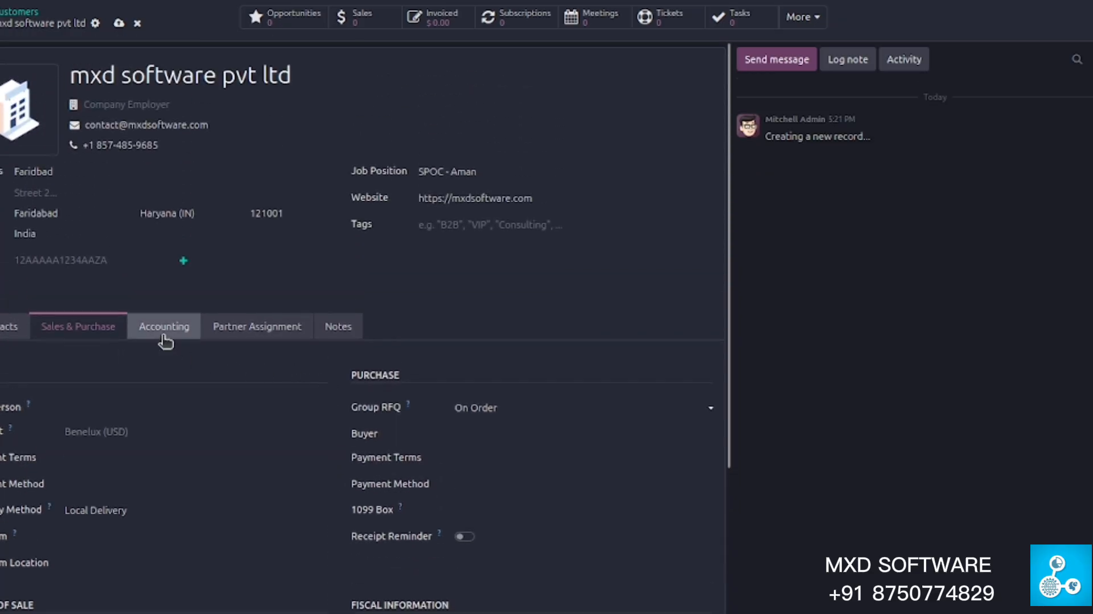
pyautogui.scroll(-4, 333, 356)
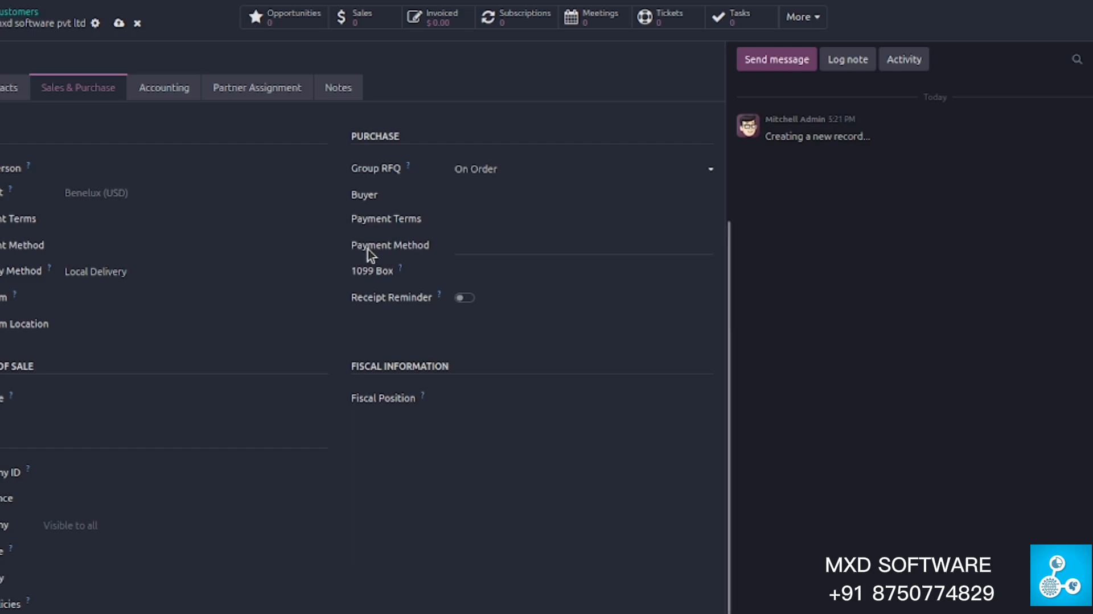
pyautogui.scroll(3, 338, 266)
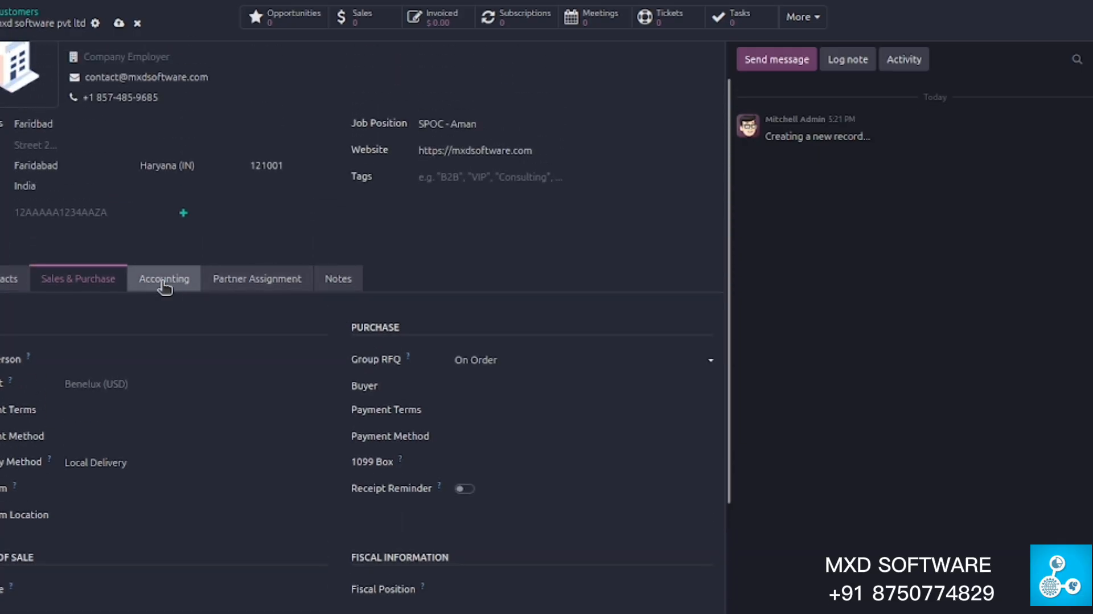
# - Check the Accounting bill-posting options unchanged, then view the Partner Assignment geolocation
pyautogui.click(164, 285)
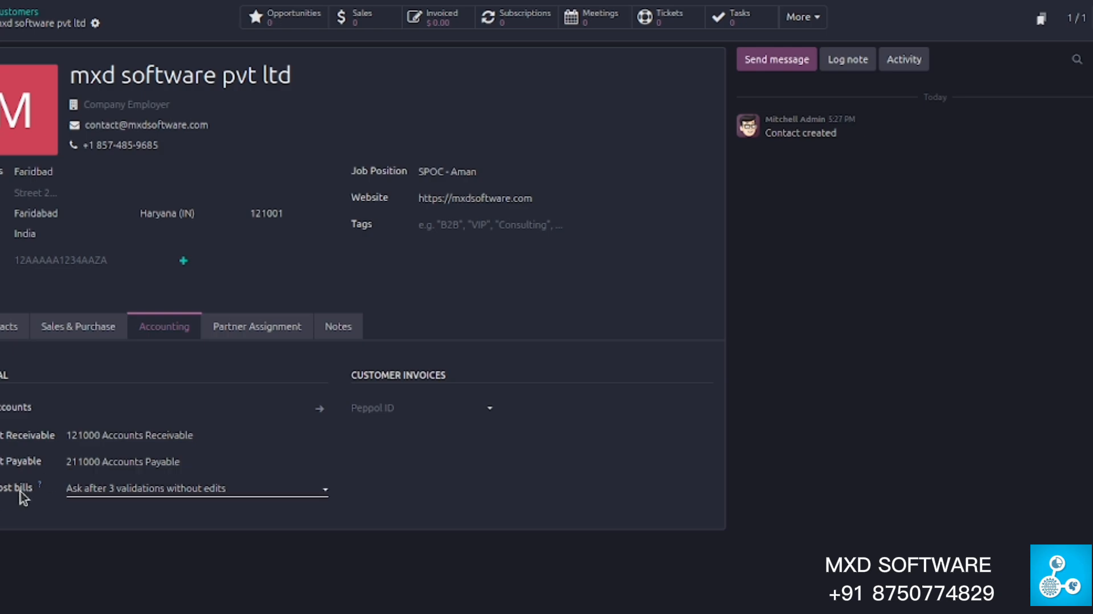
pyautogui.click(125, 489)
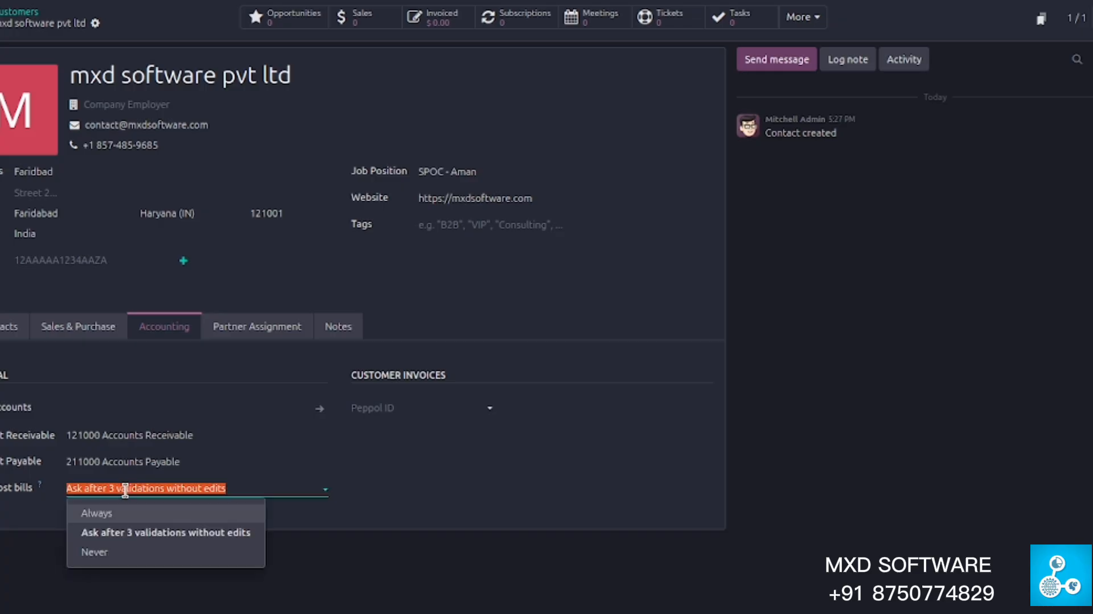
pyautogui.click(46, 527)
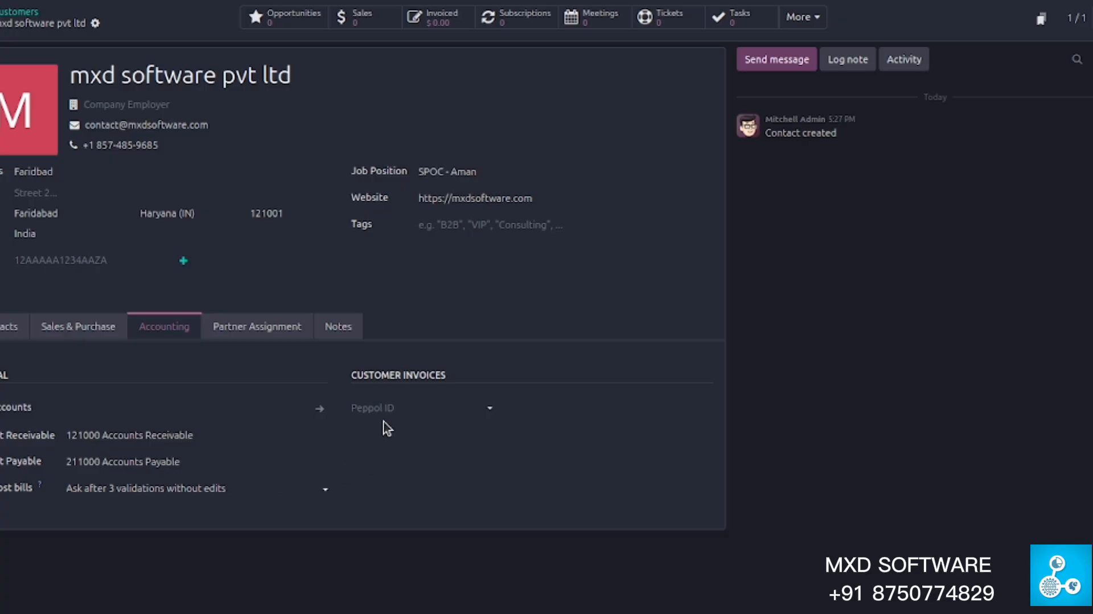
pyautogui.click(274, 332)
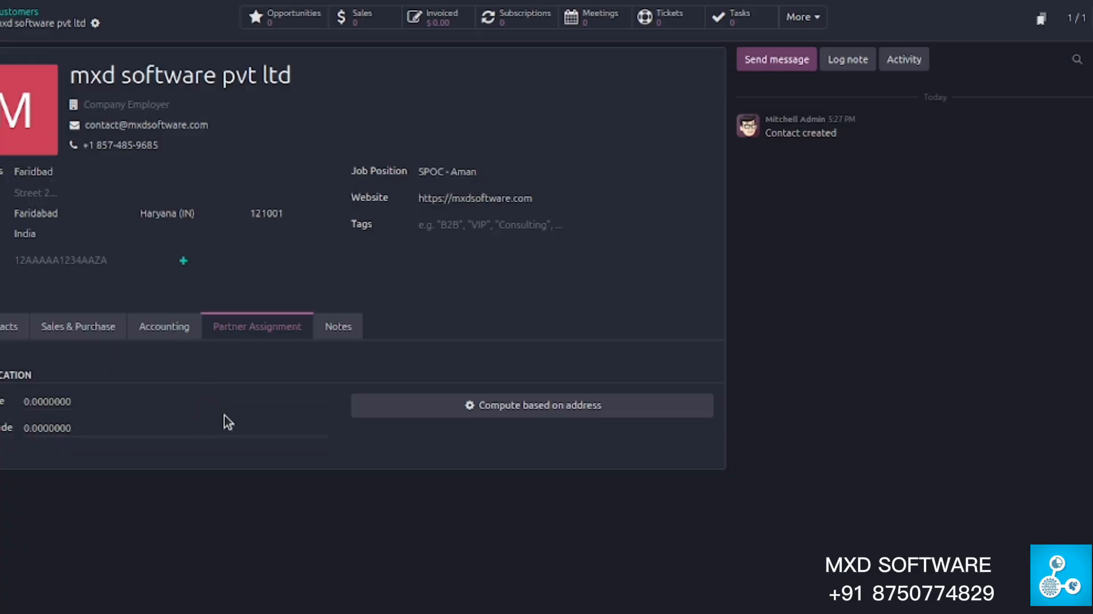
# - Cycle through the form's tabs and place the cursor in the empty Notes editor
pyautogui.click(337, 335)
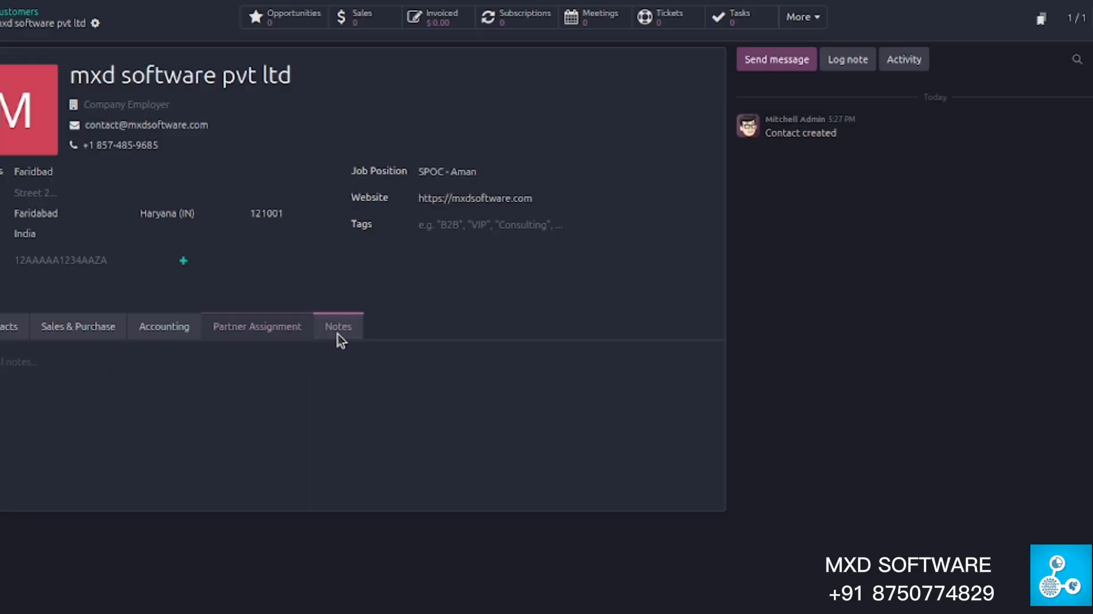
pyautogui.click(142, 359)
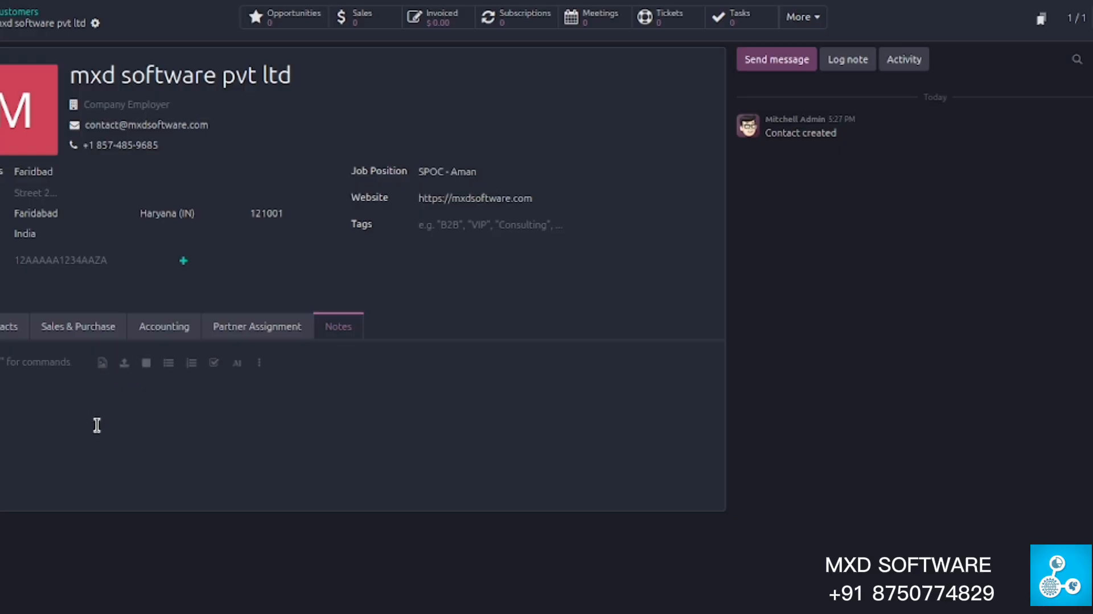
pyautogui.click(11, 326)
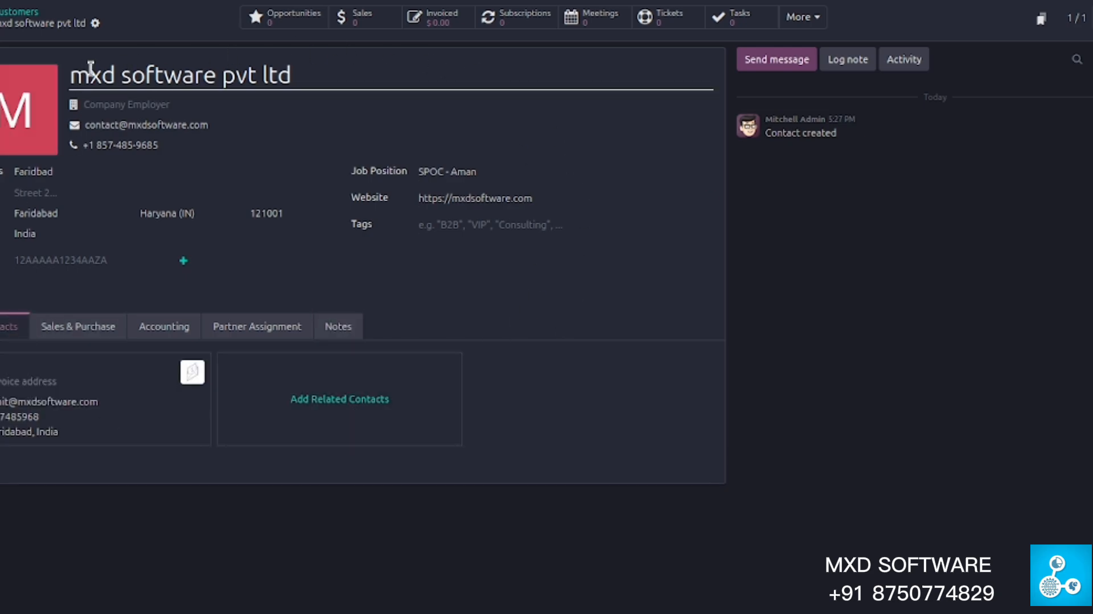
pyautogui.click(100, 323)
pyautogui.click(164, 326)
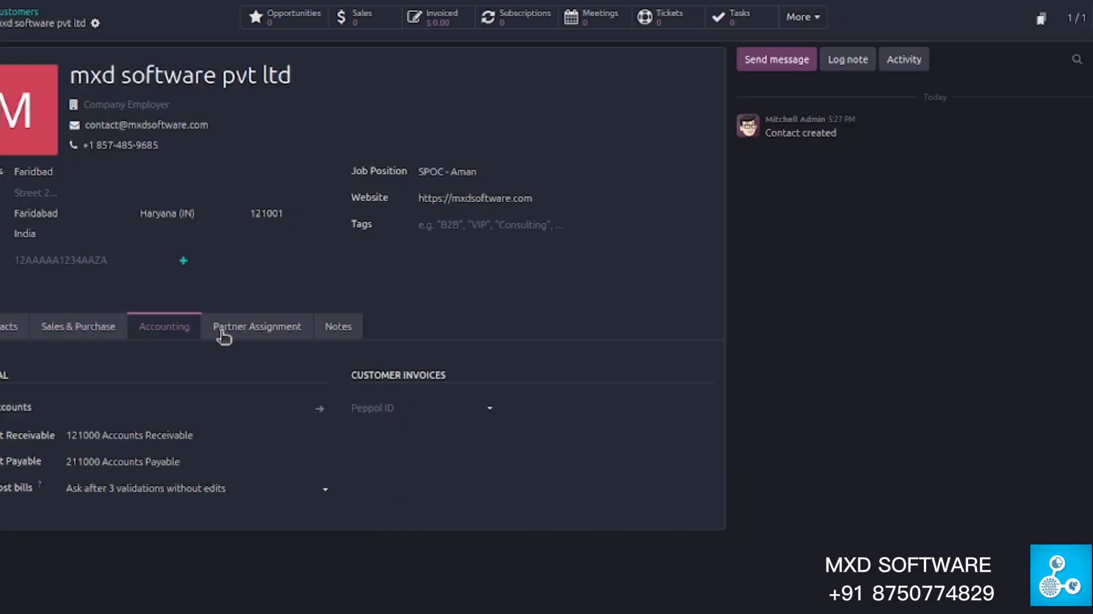
pyautogui.click(257, 327)
pyautogui.click(338, 326)
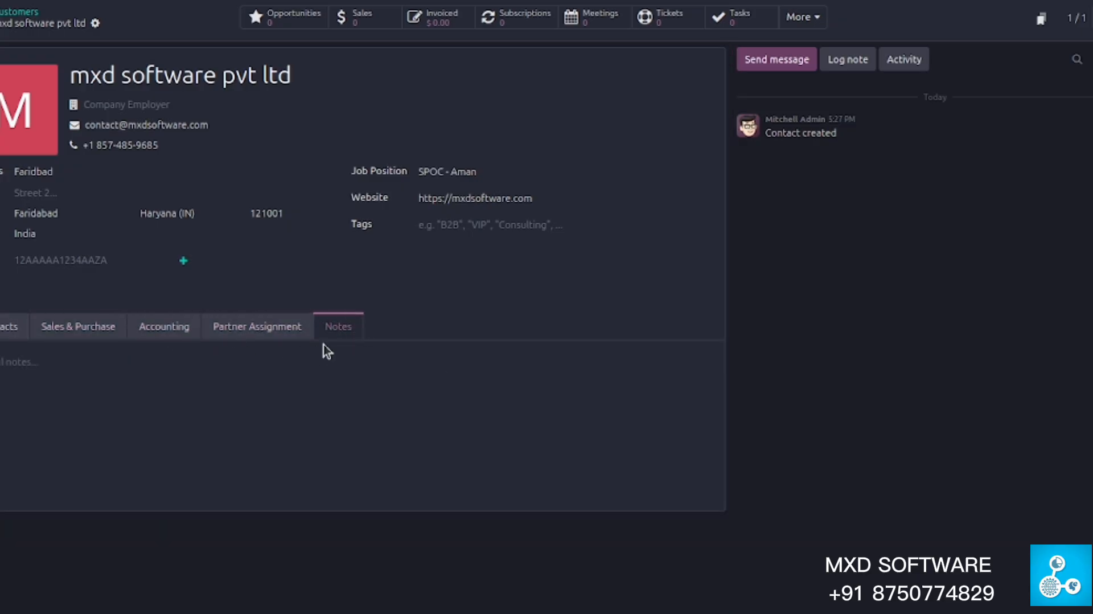
pyautogui.click(247, 403)
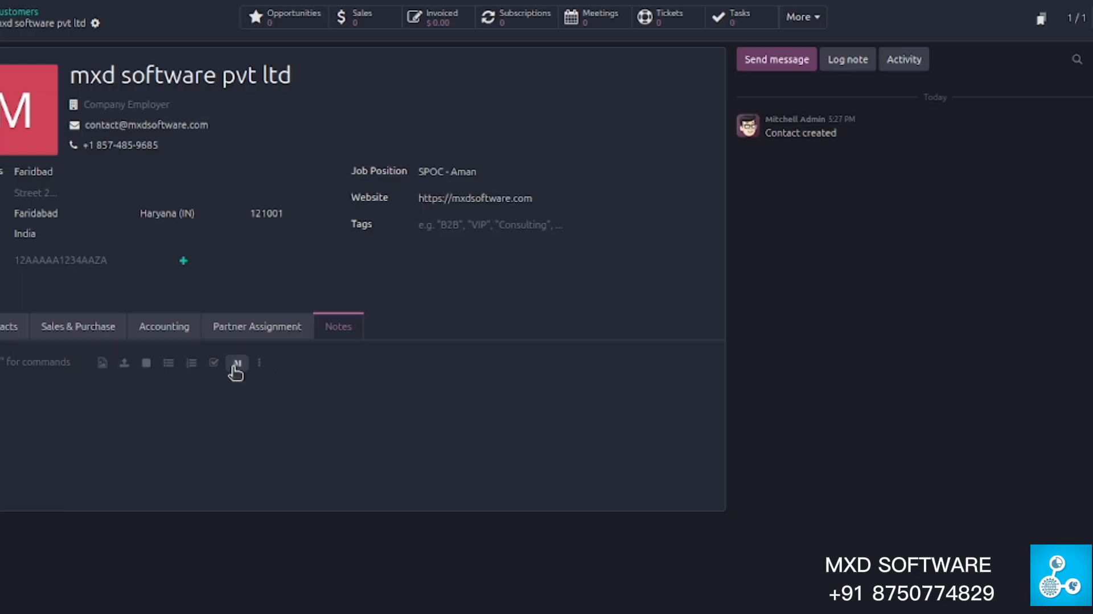
# - Start a chatter message to the company's individual contact person, replacing the 'mxd software pvt ltd' company recipient
pyautogui.click(777, 60)
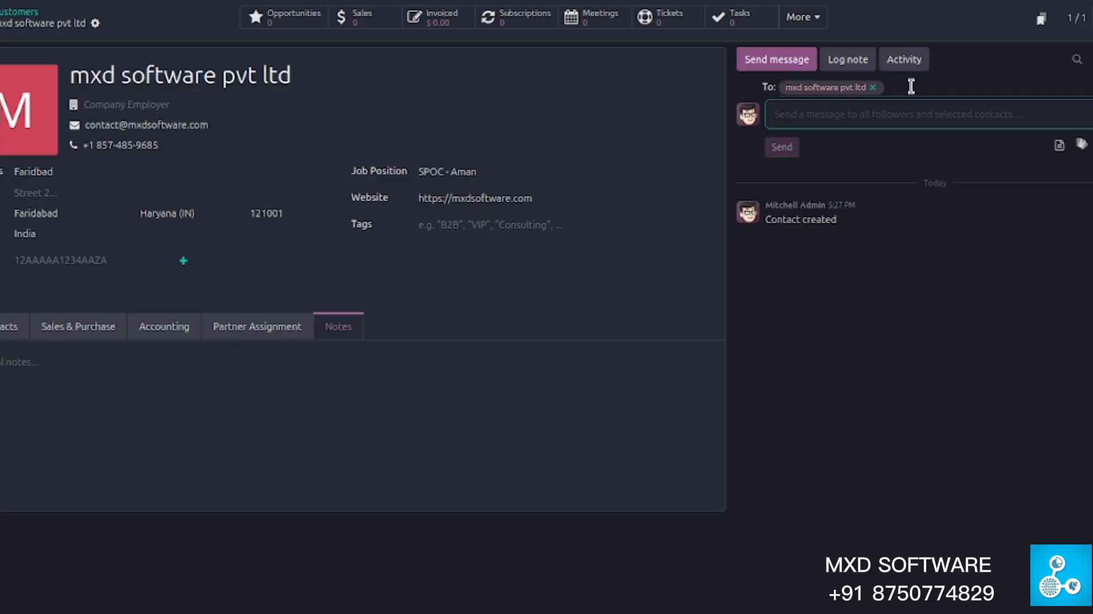
pyautogui.click(873, 87)
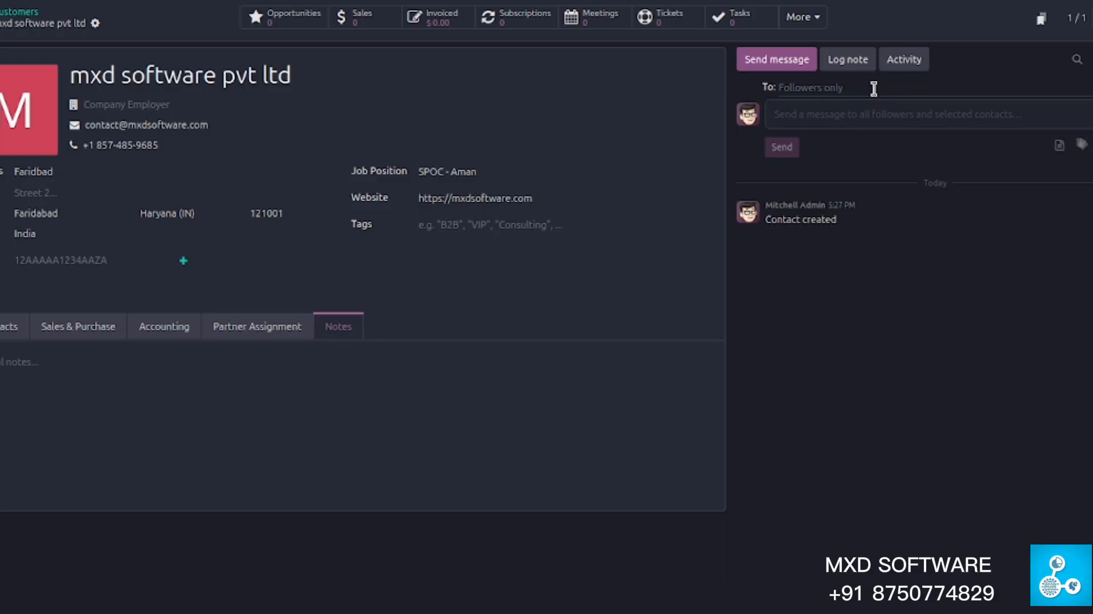
pyautogui.click(813, 90)
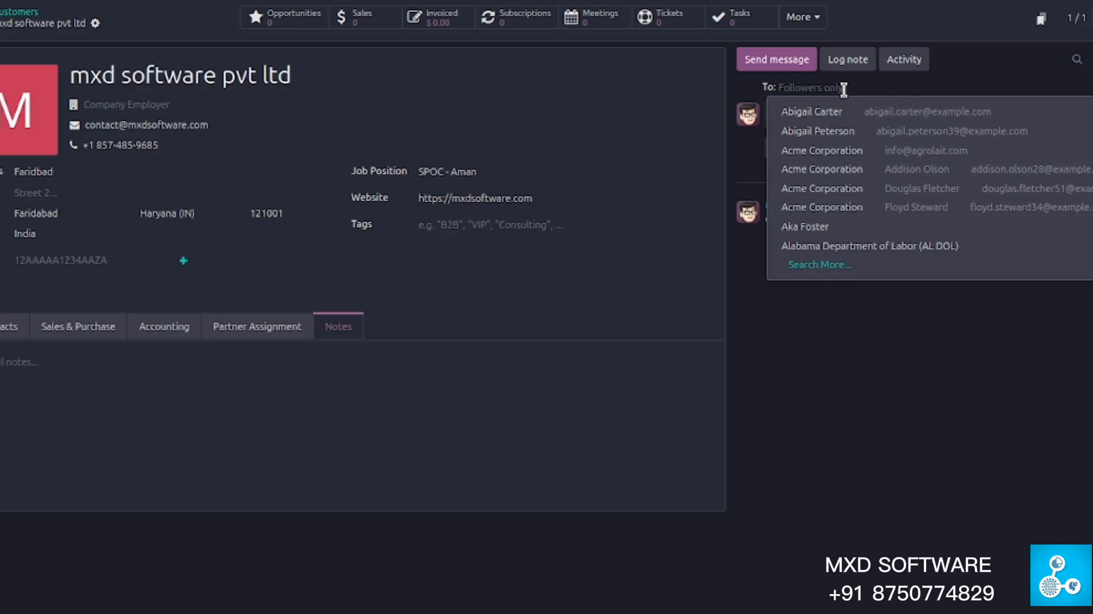
pyautogui.write('mxd')
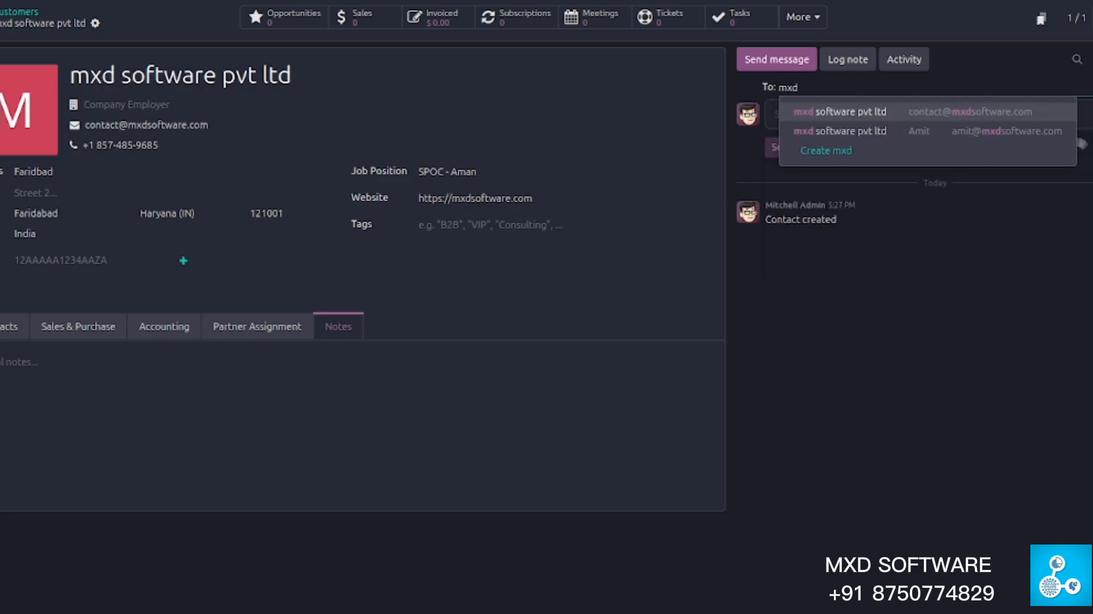
pyautogui.press('Return')
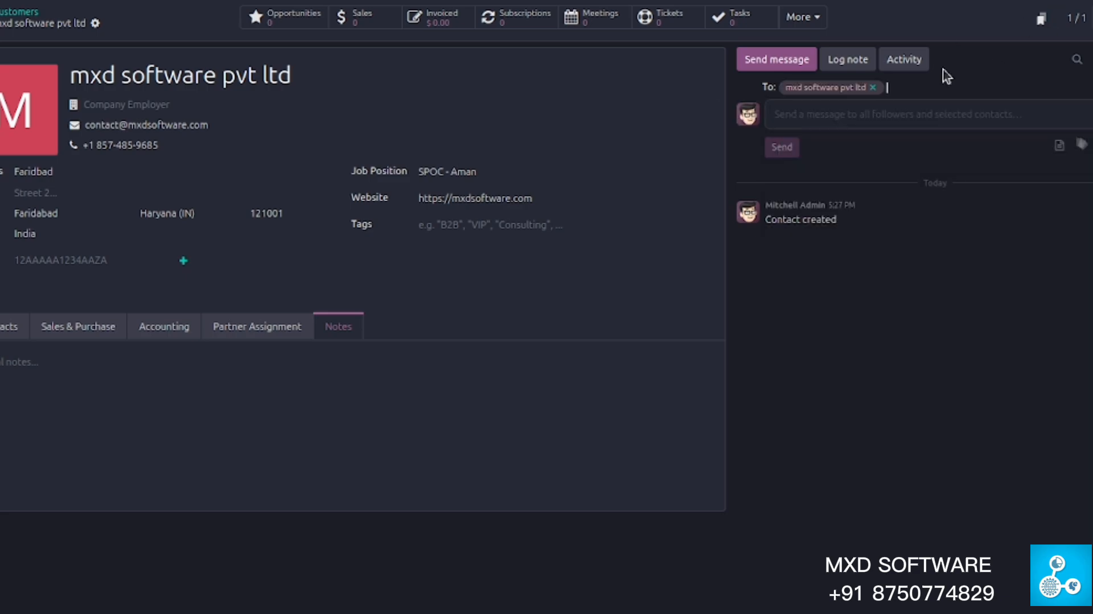
pyautogui.click(873, 87)
pyautogui.click(870, 87)
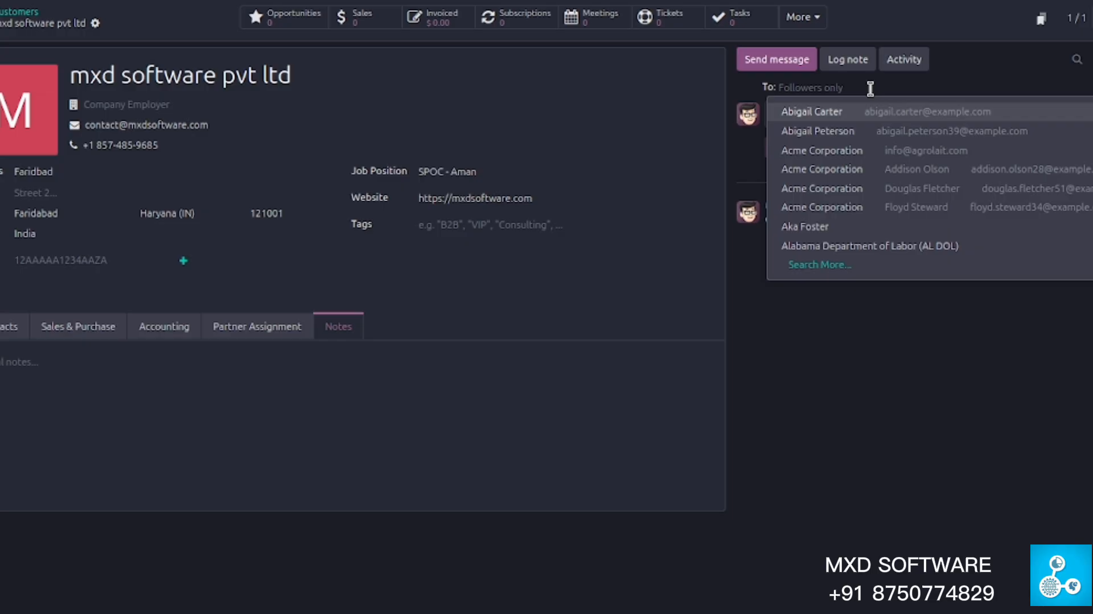
pyautogui.write('mxd')
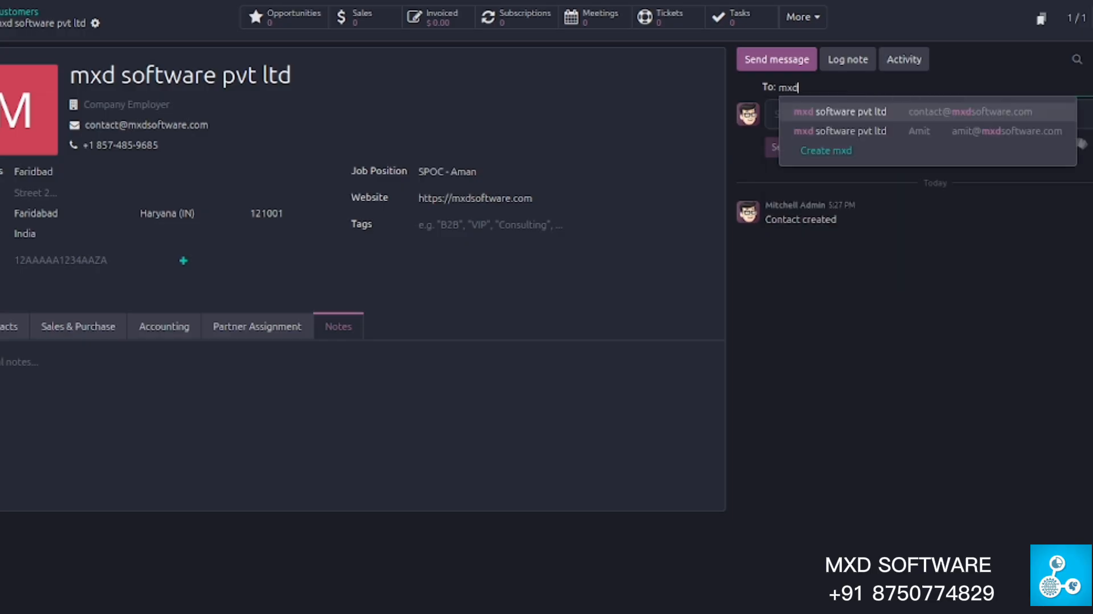
pyautogui.click(893, 132)
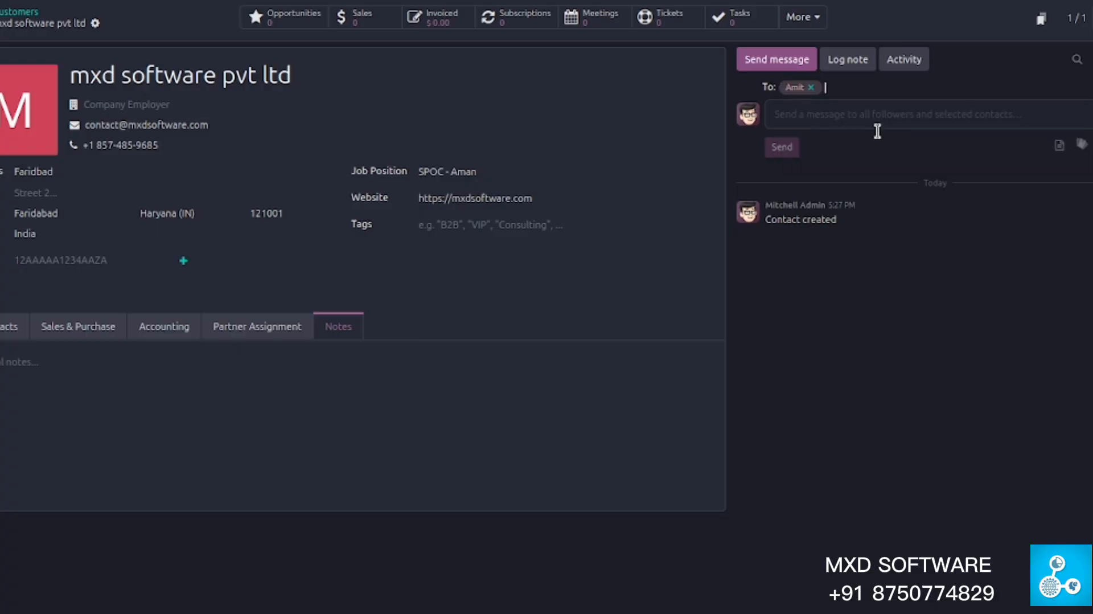
pyautogui.click(842, 123)
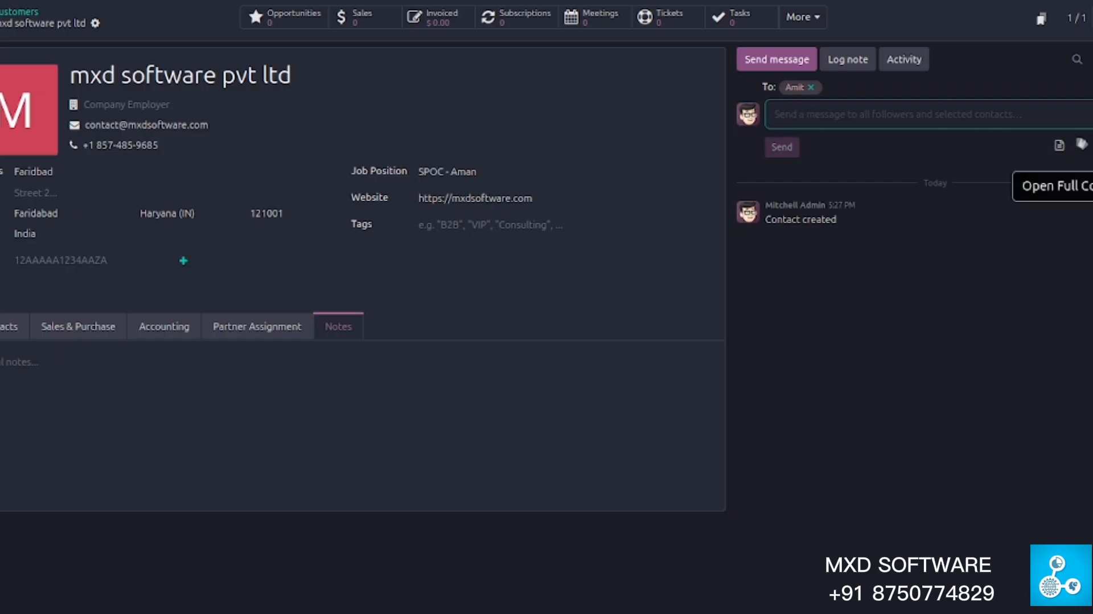
# - In the full composer, prefix the subject with 'Test - email for' to read 'Test - email for mxd software pvt ltd'
pyautogui.click(1092, 145)
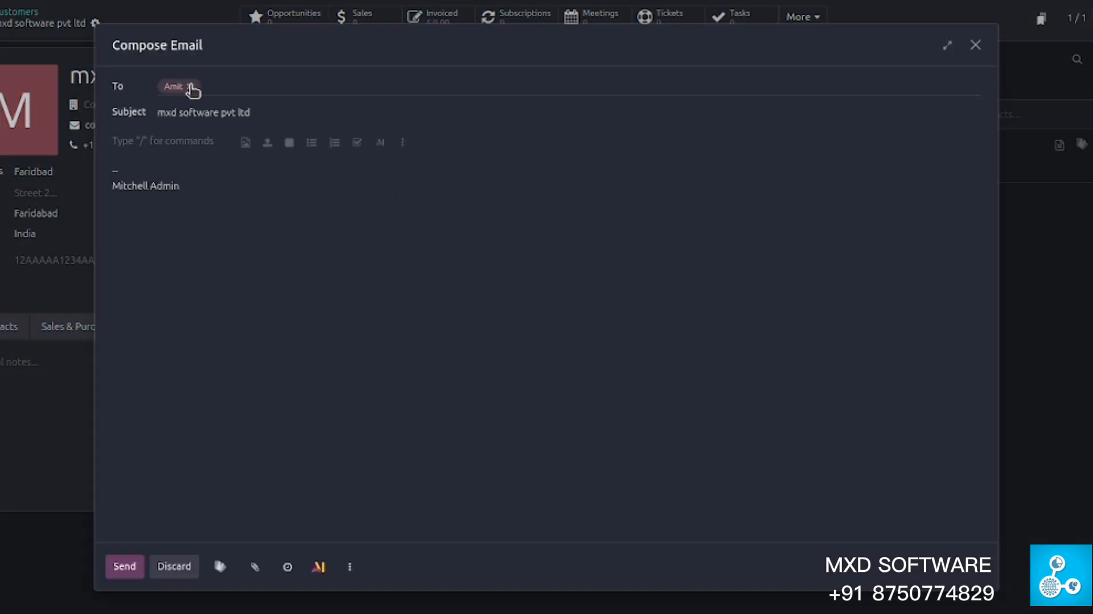
pyautogui.click(261, 83)
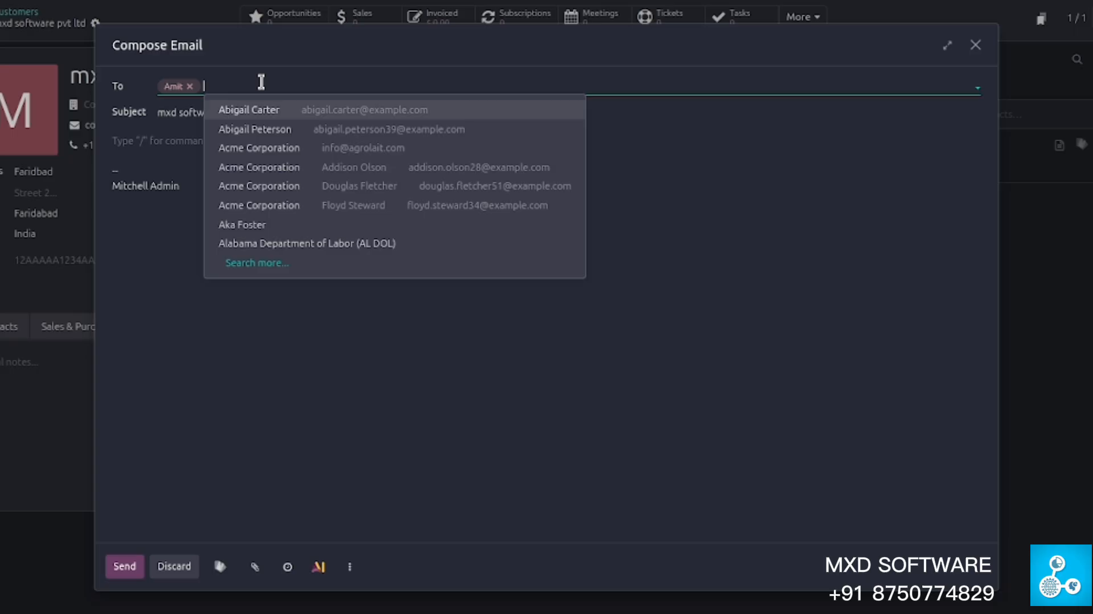
pyautogui.tripleClick(158, 113)
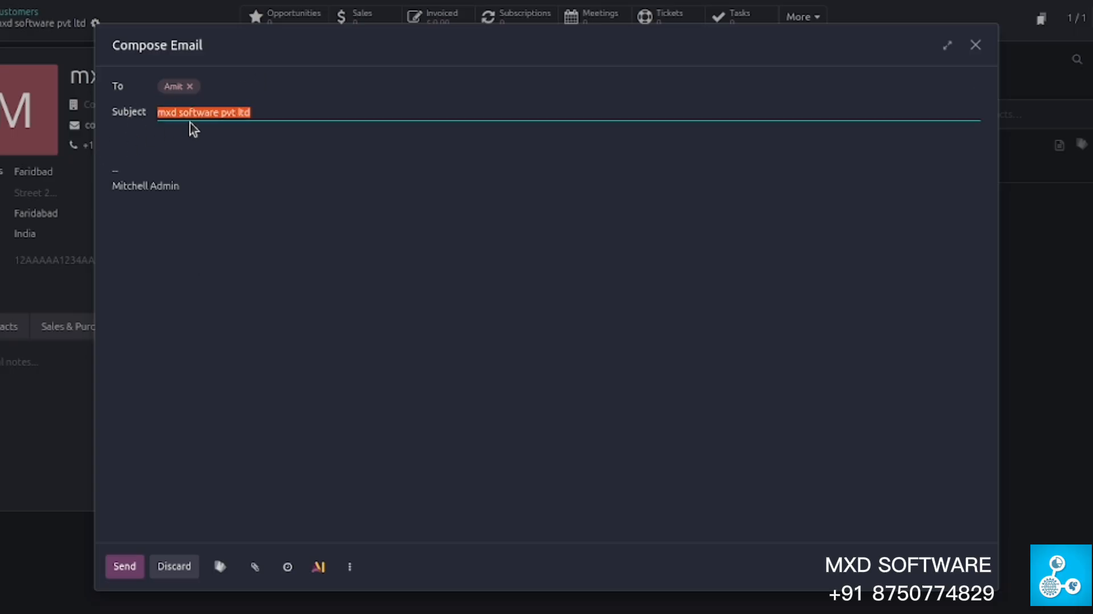
pyautogui.click(295, 120)
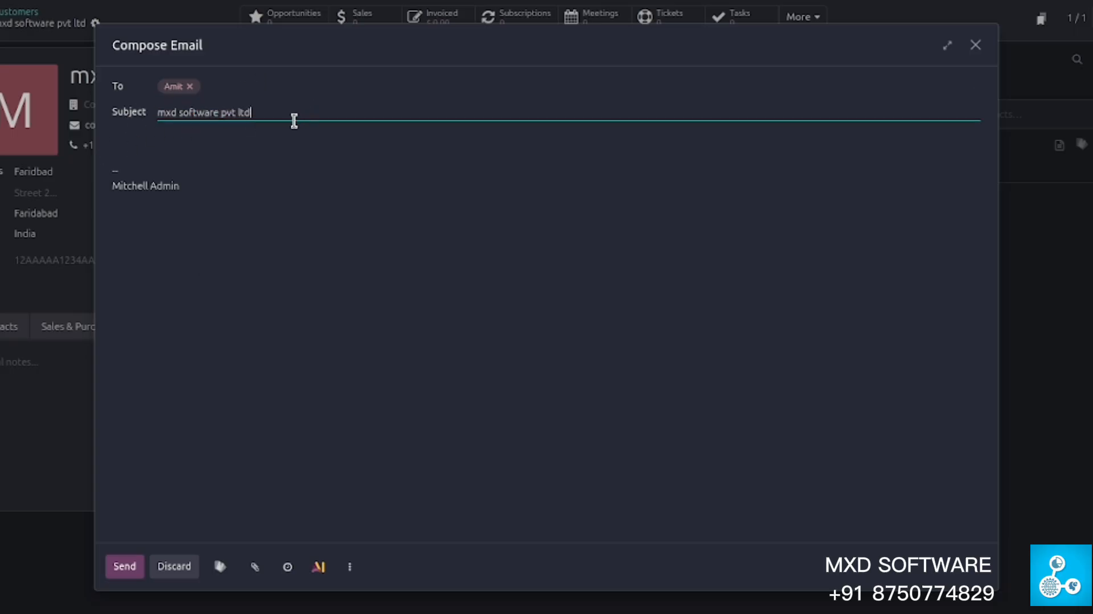
pyautogui.hotkey('ctrl', 'a')
pyautogui.press('Left')
pyautogui.write('Test - email ')
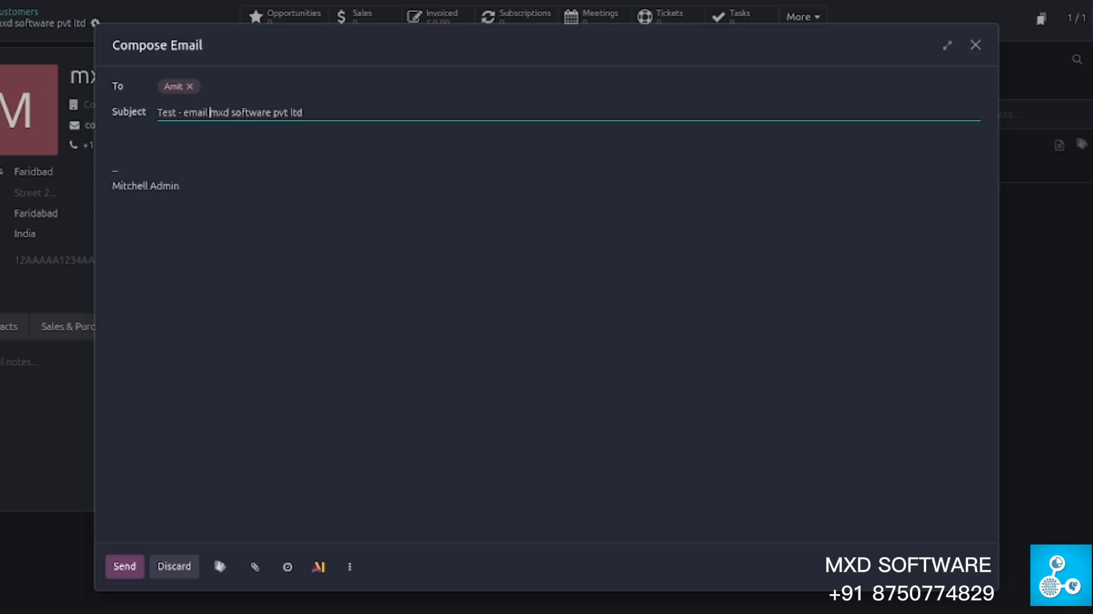
pyautogui.write('for')
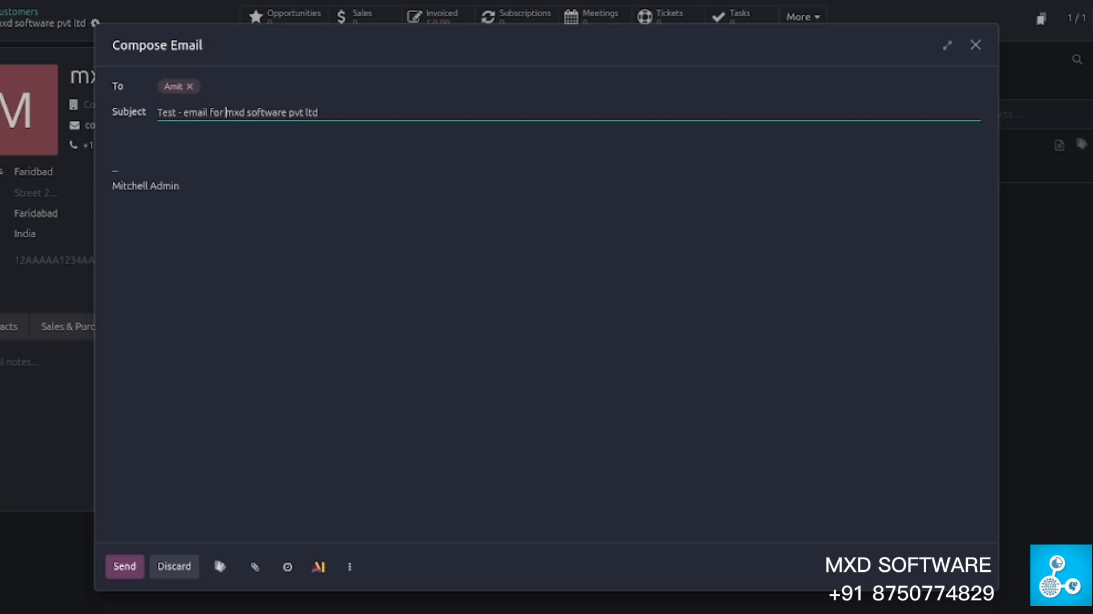
# - Write a greeting to the contact plus a line of filler text as the body, and send the email
pyautogui.click(218, 136)
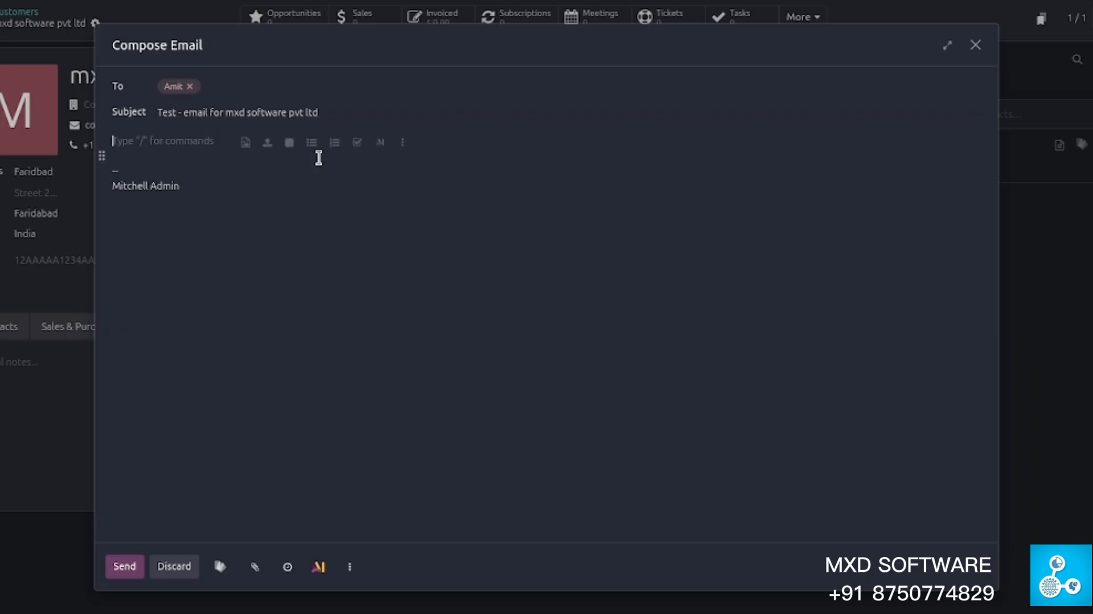
pyautogui.write('Hi Amit')
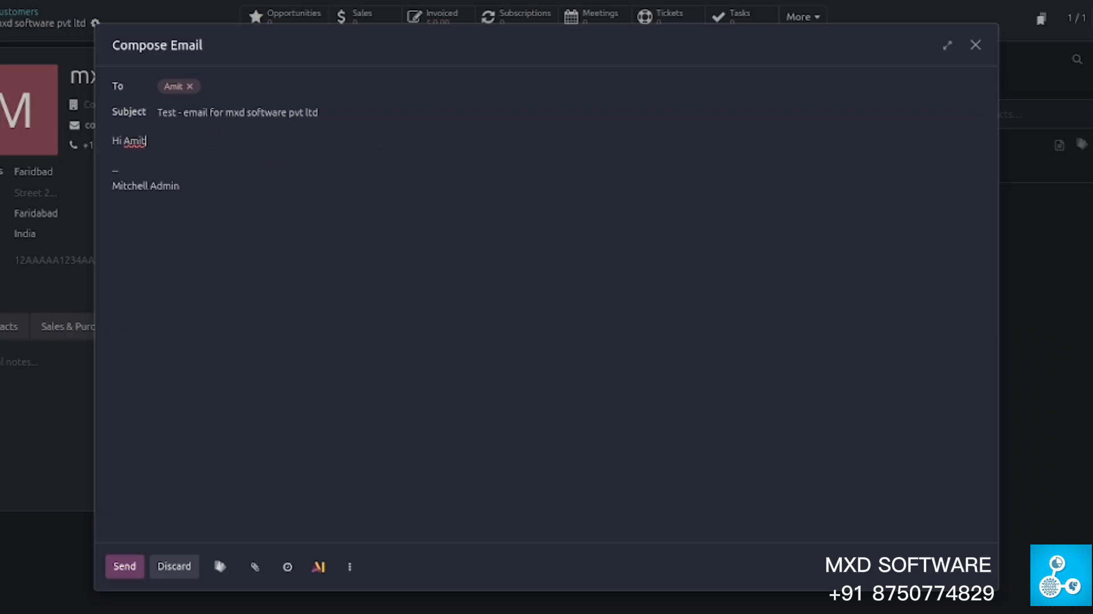
pyautogui.press('Return')
pyautogui.press('Return')
pyautogui.write('asd f asd f asd ffs ')
pyautogui.write('d')
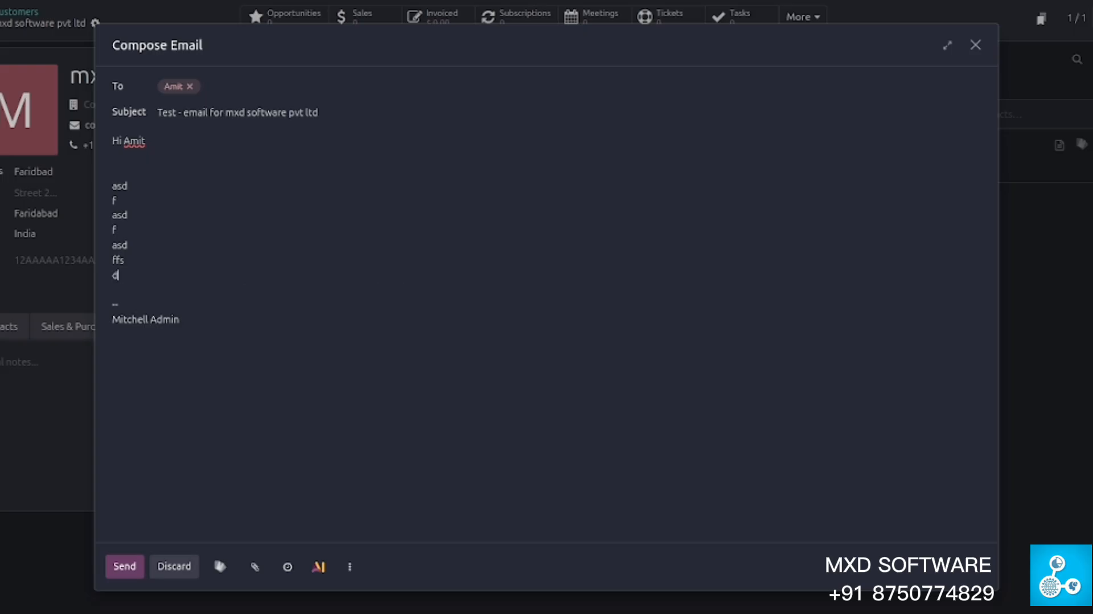
pyautogui.click(117, 567)
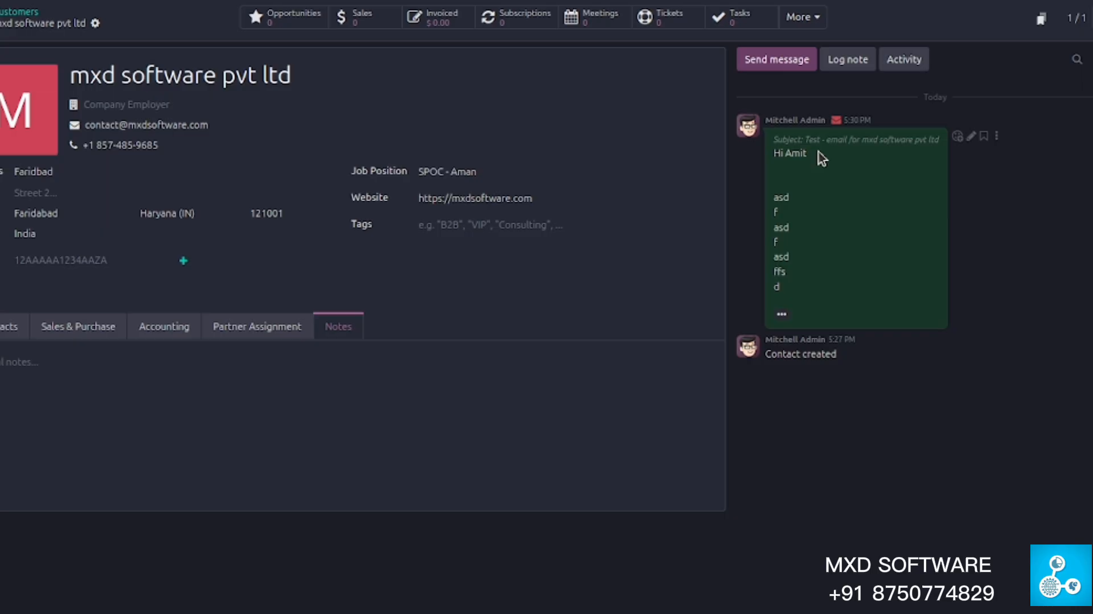
# - Post an internal note reading 'Contact created' to the customer's chatter
pyautogui.click(837, 71)
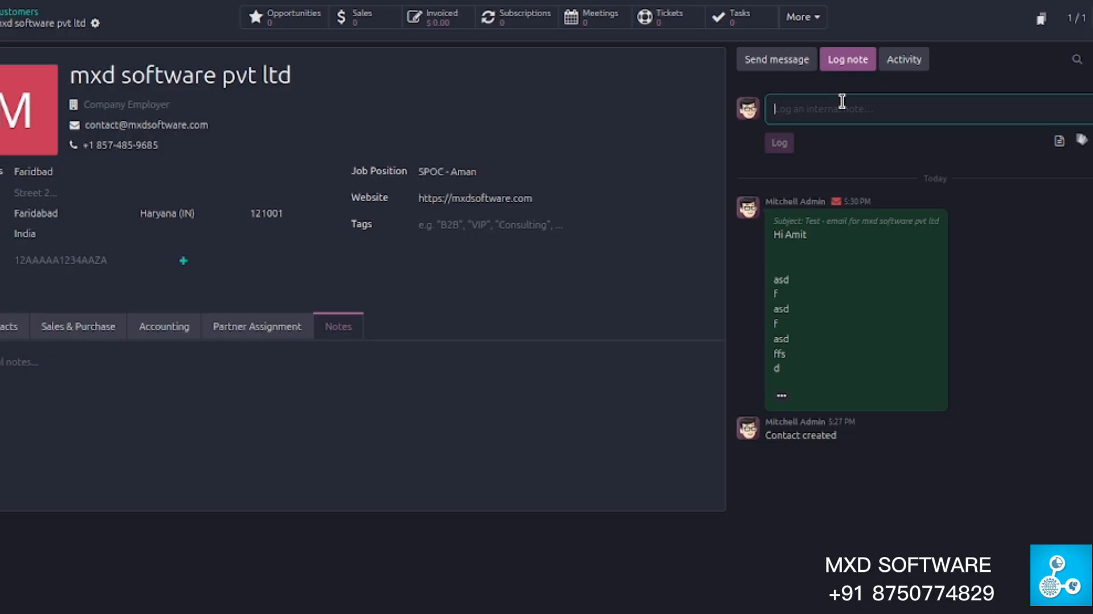
pyautogui.write('Contact')
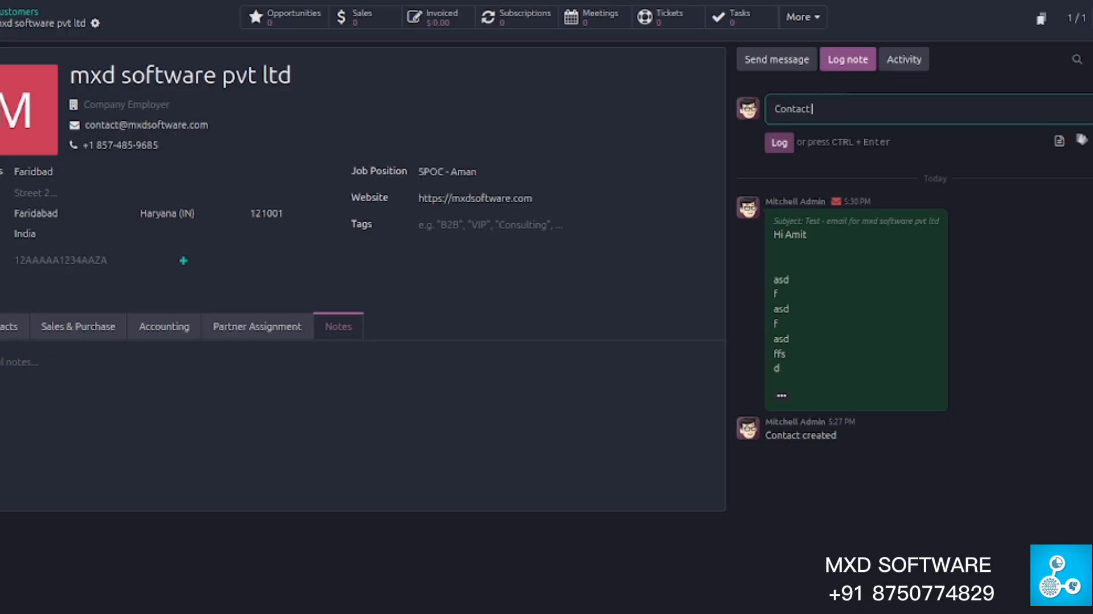
pyautogui.write(' created')
pyautogui.click(786, 143)
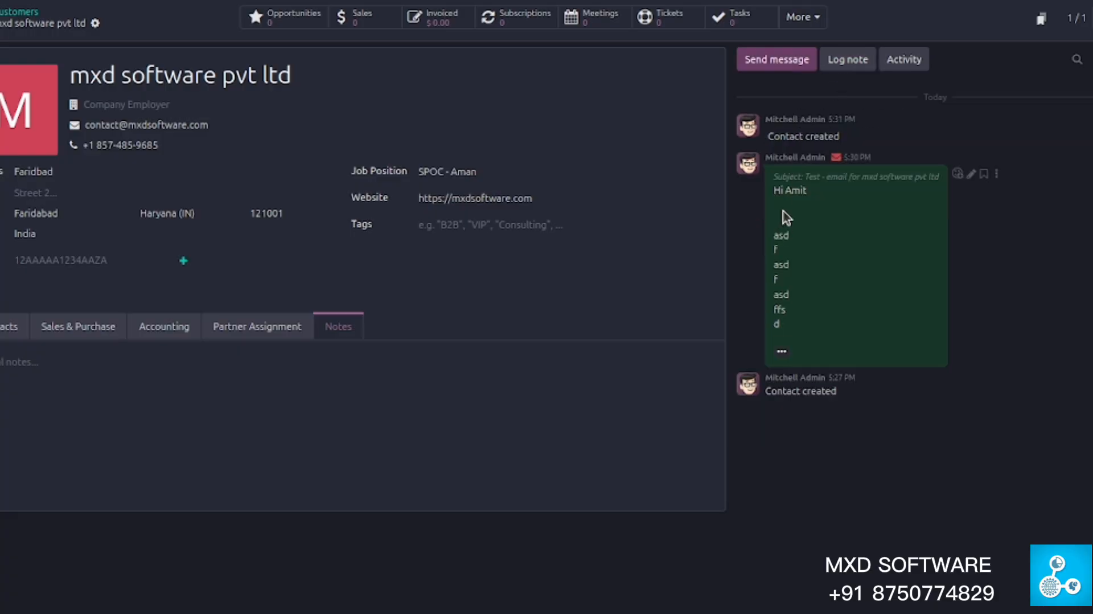
pyautogui.tripleClick(779, 134)
pyautogui.click(825, 134)
pyautogui.click(893, 63)
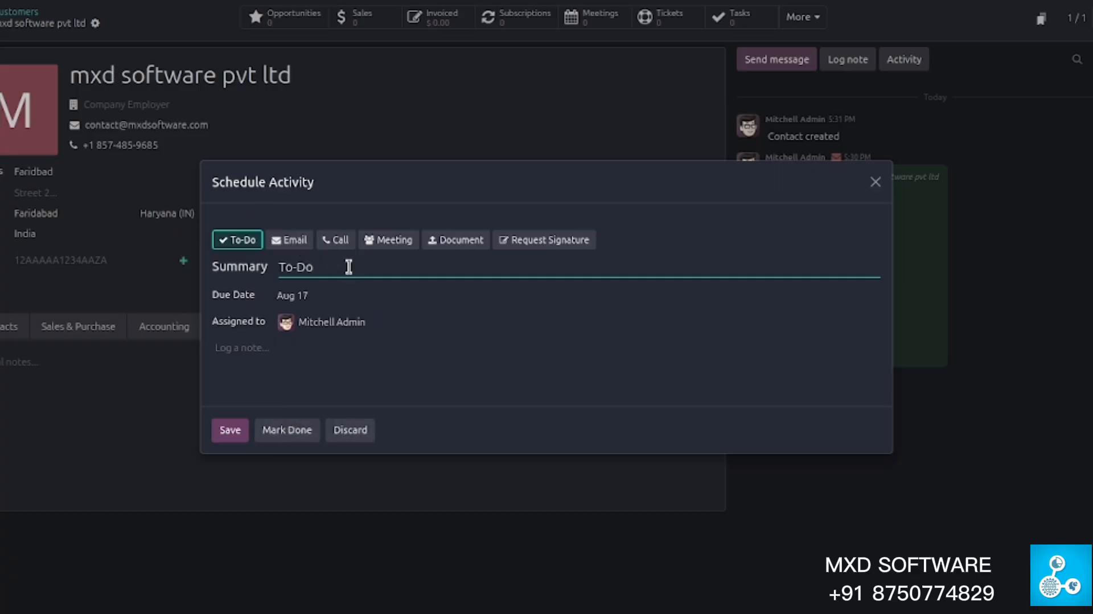
pyautogui.click(876, 182)
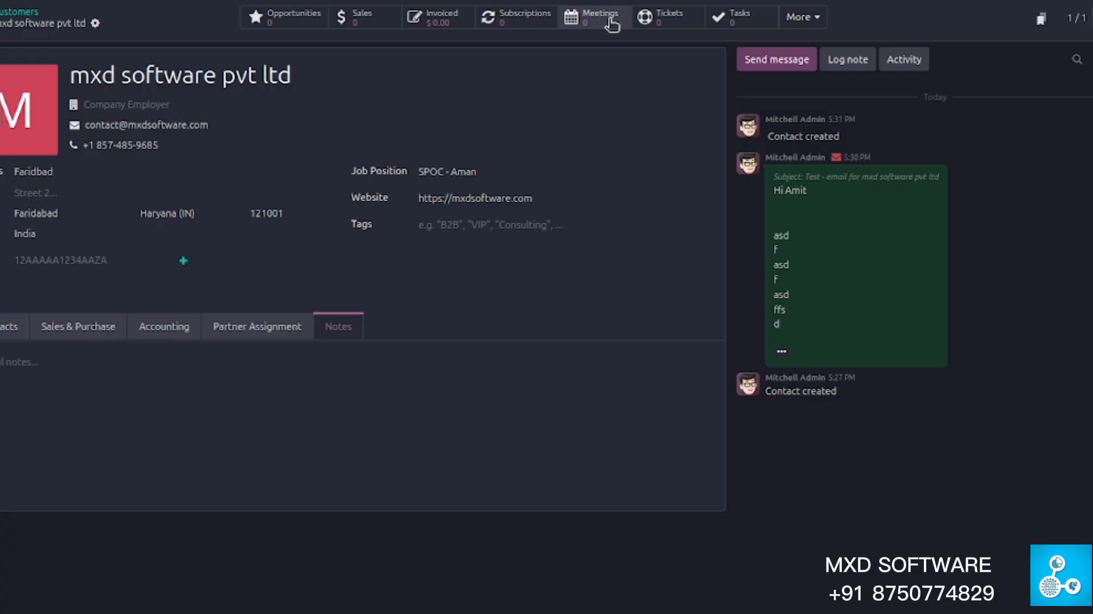
pyautogui.click(916, 60)
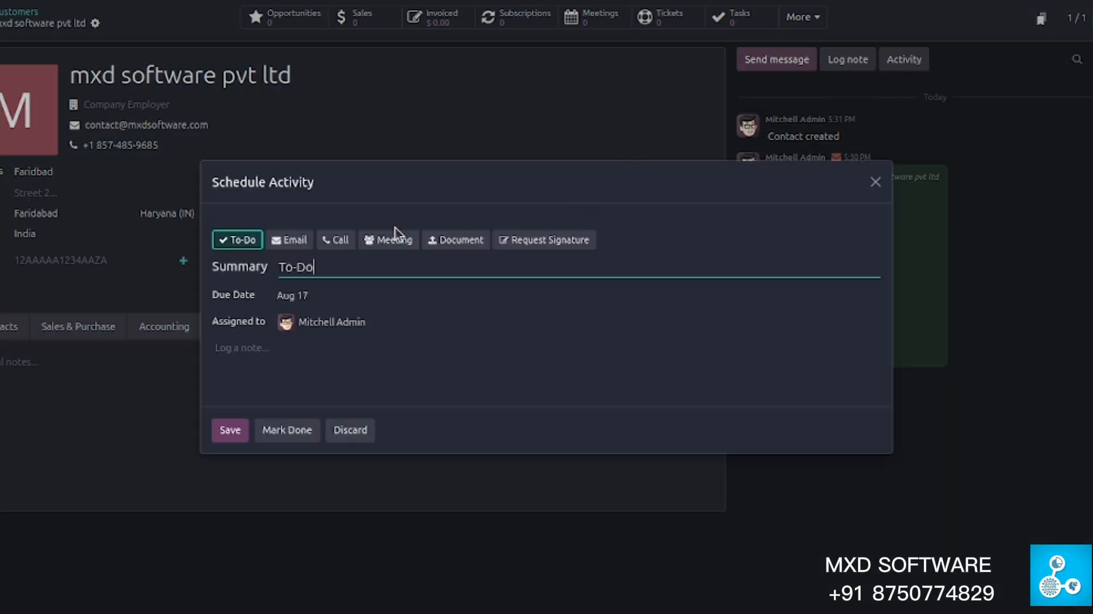
pyautogui.click(383, 244)
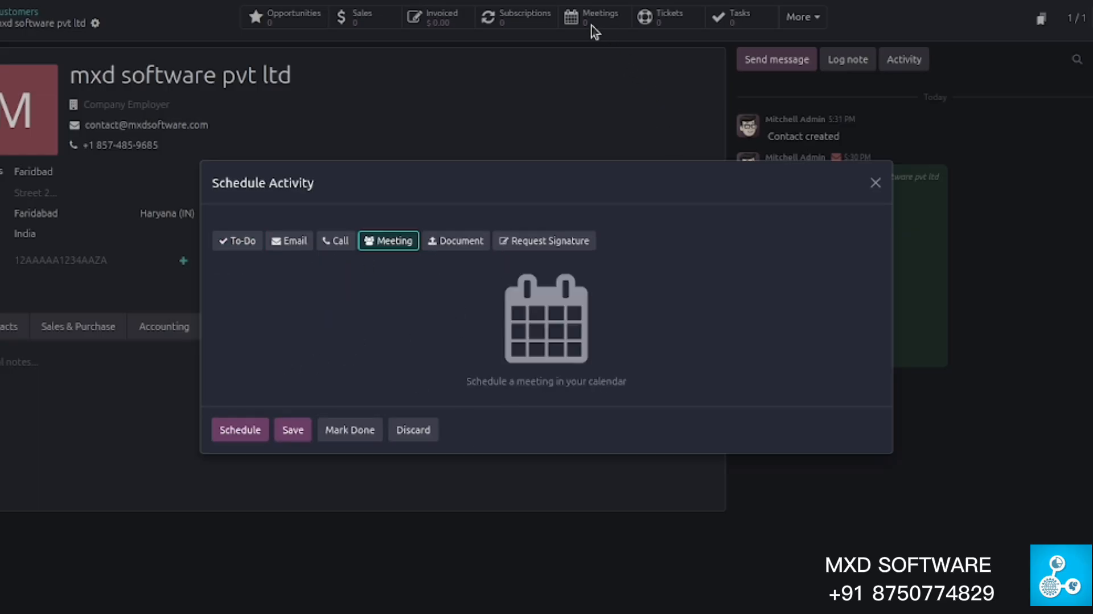
pyautogui.click(877, 182)
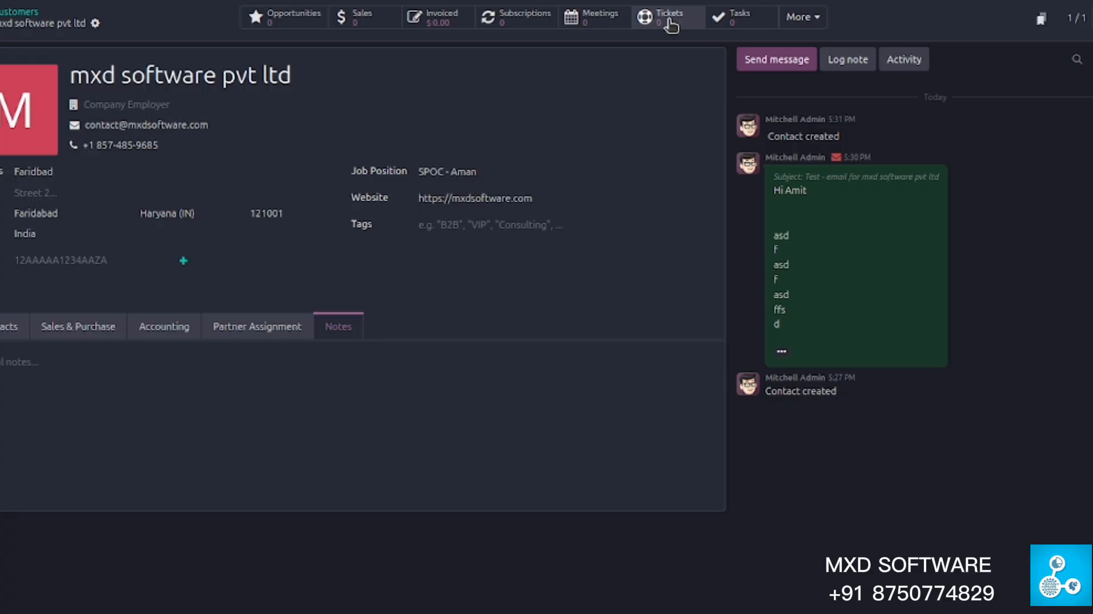
pyautogui.click(804, 19)
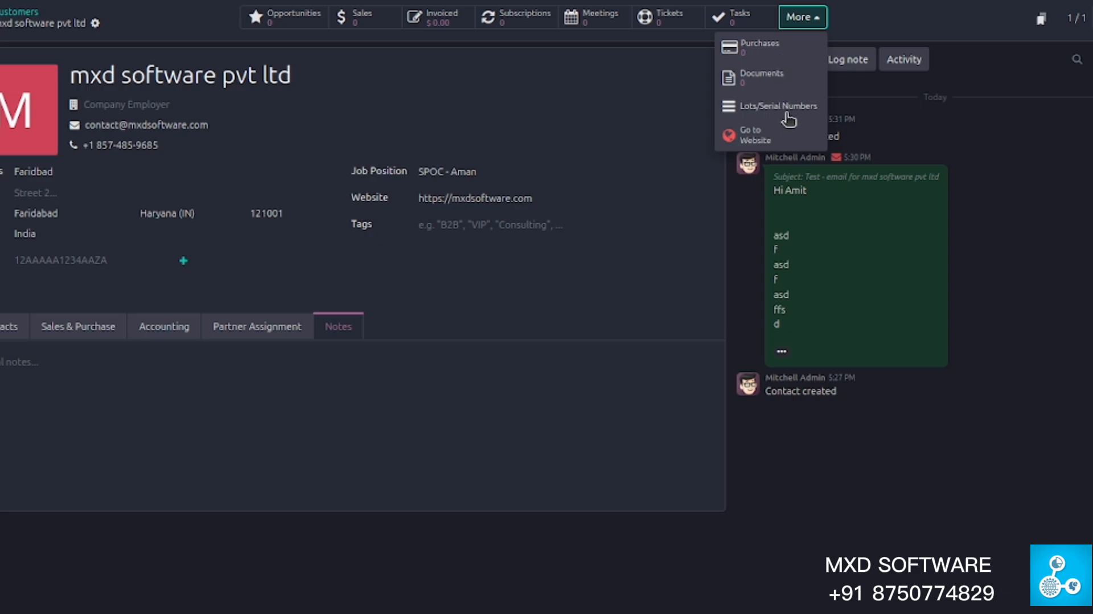
pyautogui.click(811, 23)
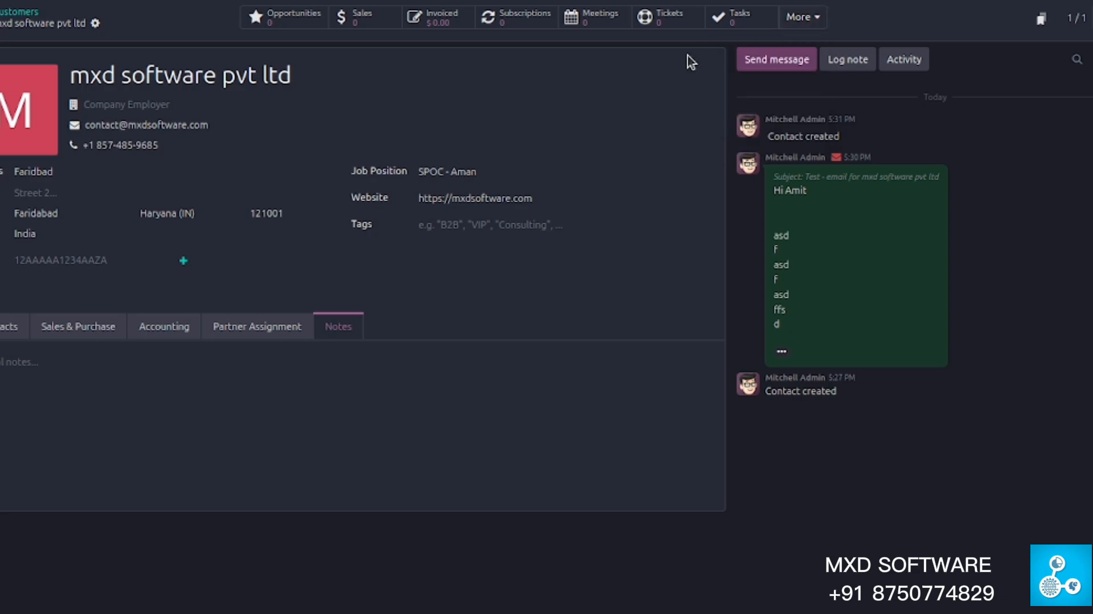